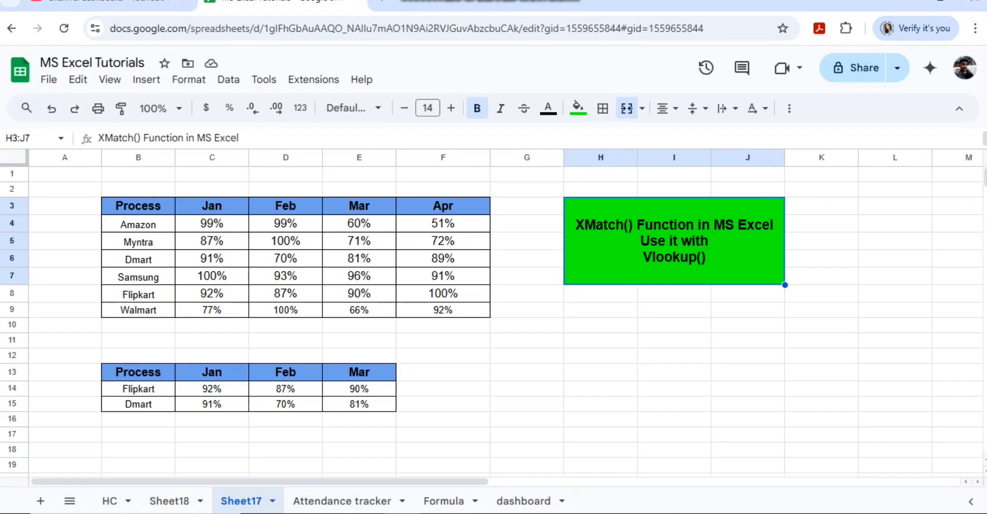
Step: Examine the existing VLOOKUP with XMATCH formula in C14 and the results across the Flipkart row
{"action": "left_click", "coordinate": [212, 259]}
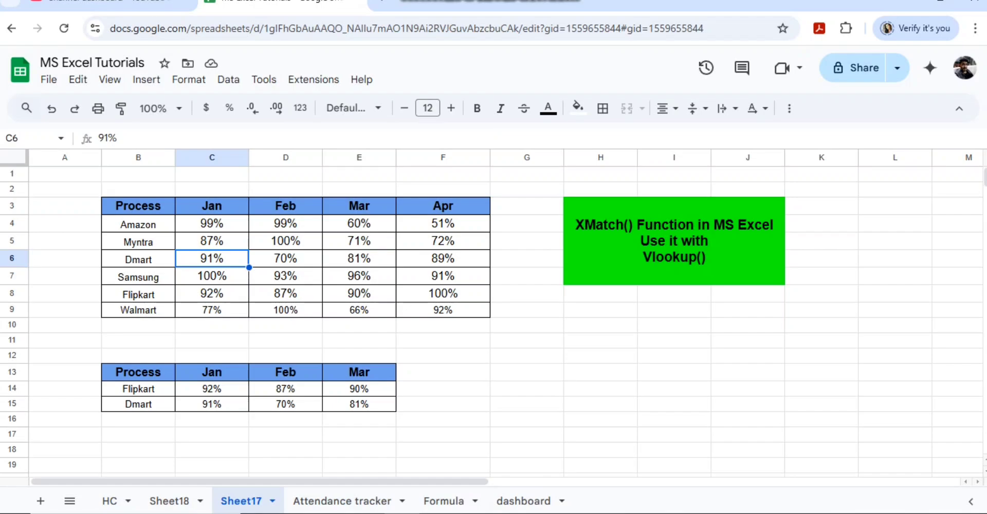
{"action": "left_click", "coordinate": [212, 389]}
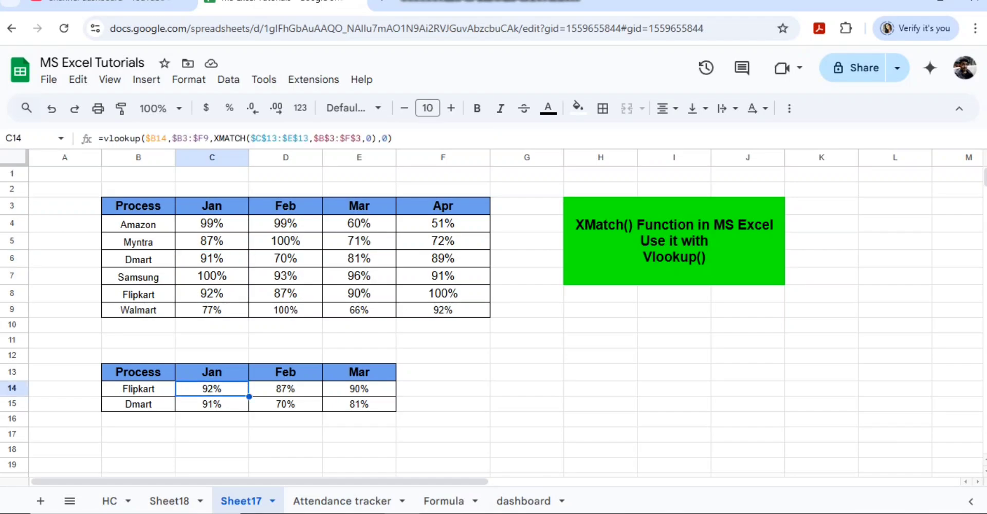
{"action": "key", "text": "shift+Right"}
{"action": "key", "text": "shift+Right"}
{"action": "key", "text": "shift+Right"}
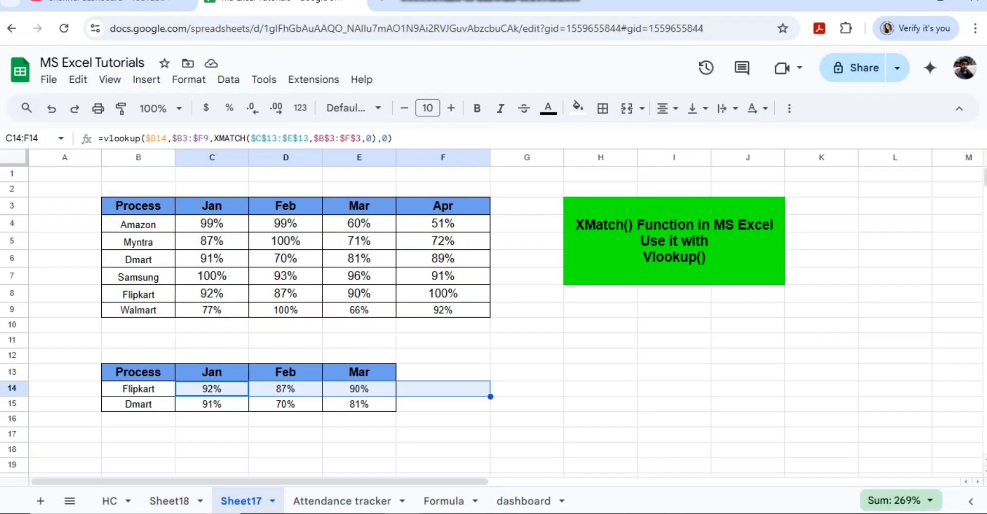
{"action": "key", "text": "shift+Left"}
{"action": "key", "text": "Left"}
{"action": "key", "text": "Right"}
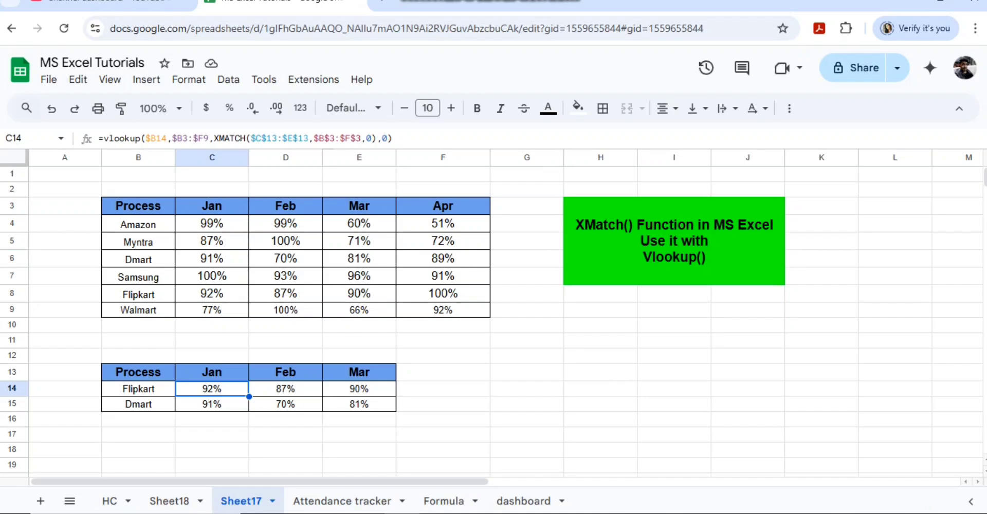
Step: Clear the lookup results for Flipkart and Dmart in C14:E15
{"action": "left_click_drag", "start_coordinate": [211, 388], "coordinate": [360, 404]}
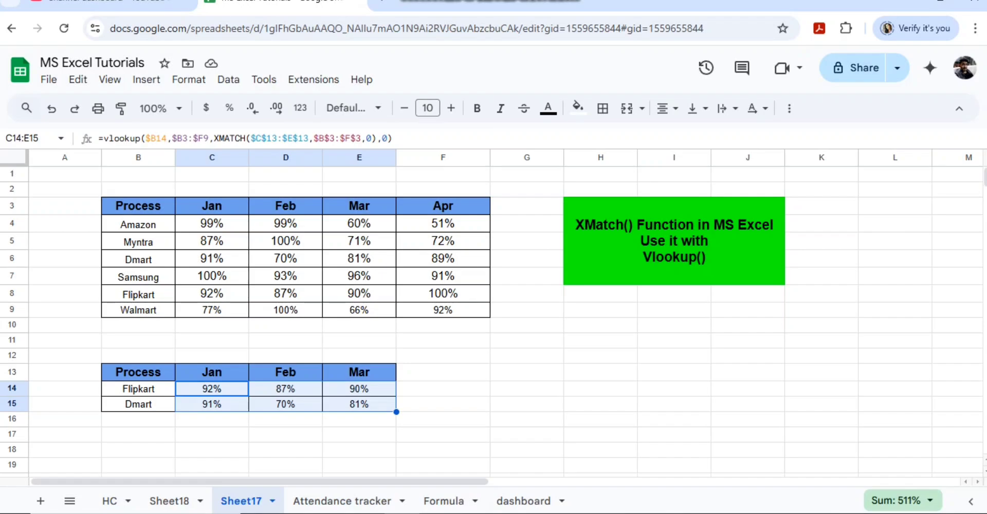
{"action": "key", "text": "Delete"}
{"action": "key", "text": "Left"}
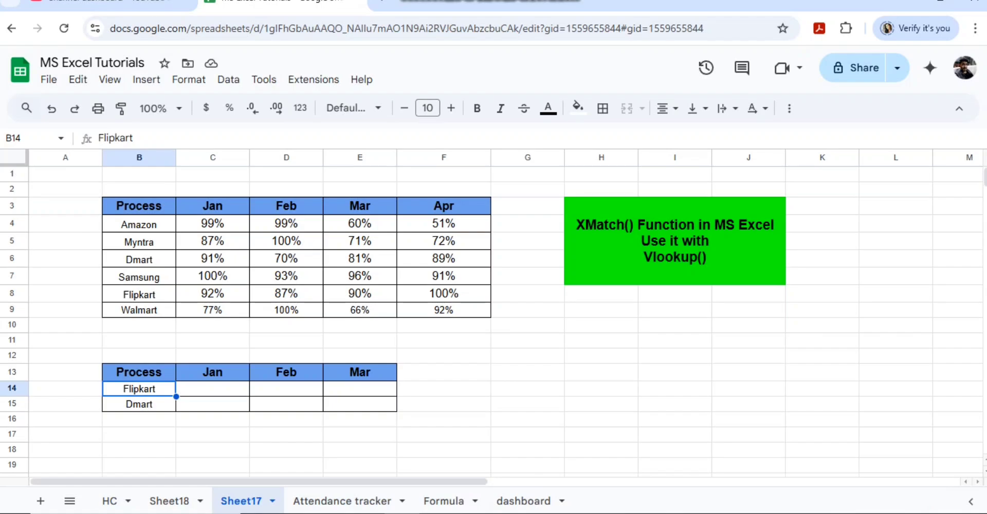
Step: Start an XMATCH formula in C14 with the month headers C13:E13 as the search key
{"action": "left_click_drag", "start_coordinate": [212, 372], "coordinate": [360, 373]}
{"action": "left_click", "coordinate": [212, 389]}
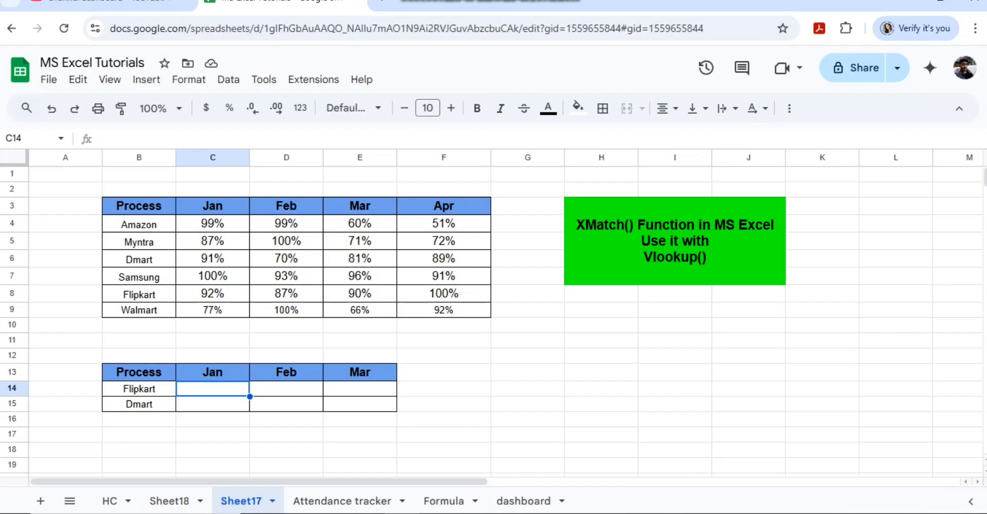
{"action": "type", "text": "=xmatc"}
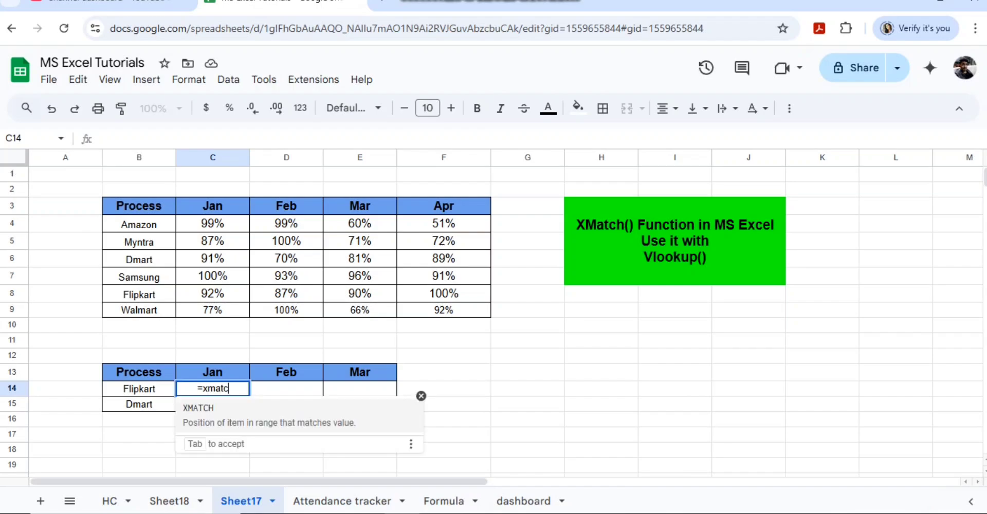
{"action": "key", "text": "BackSpace"}
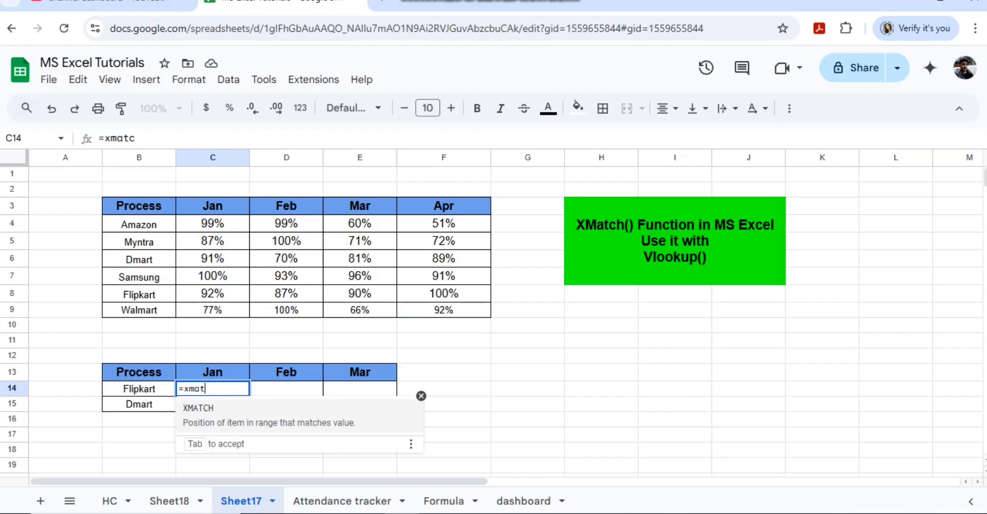
{"action": "key", "text": "Tab"}
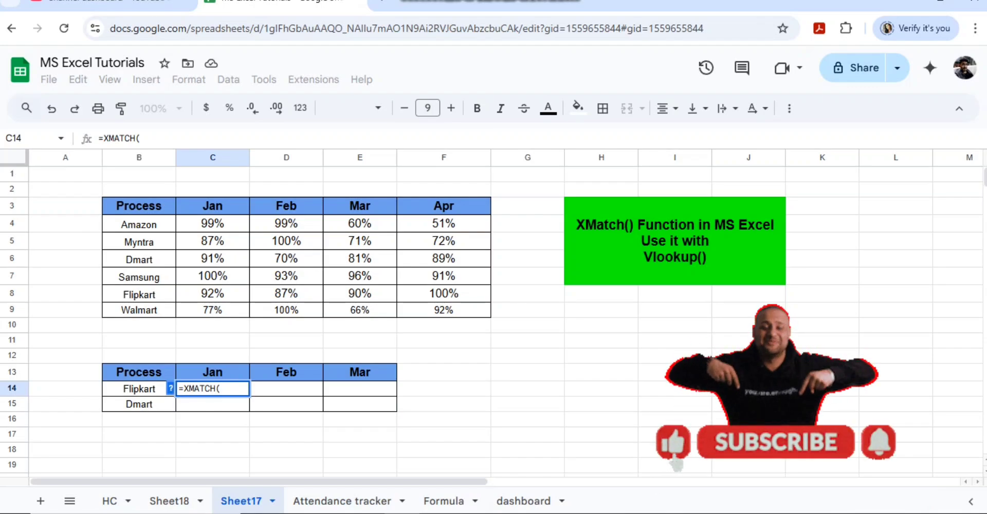
{"action": "key", "text": "Up"}
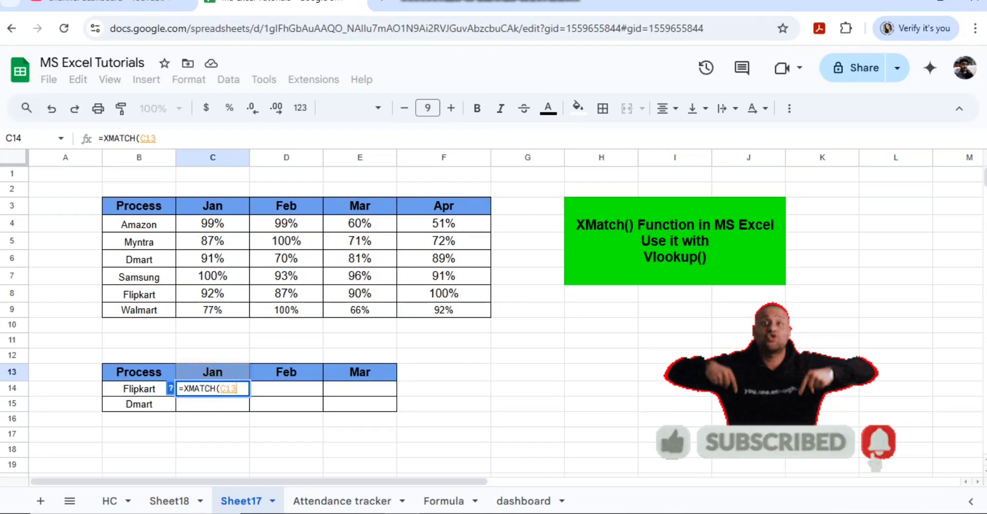
{"action": "key", "text": "shift+Right"}
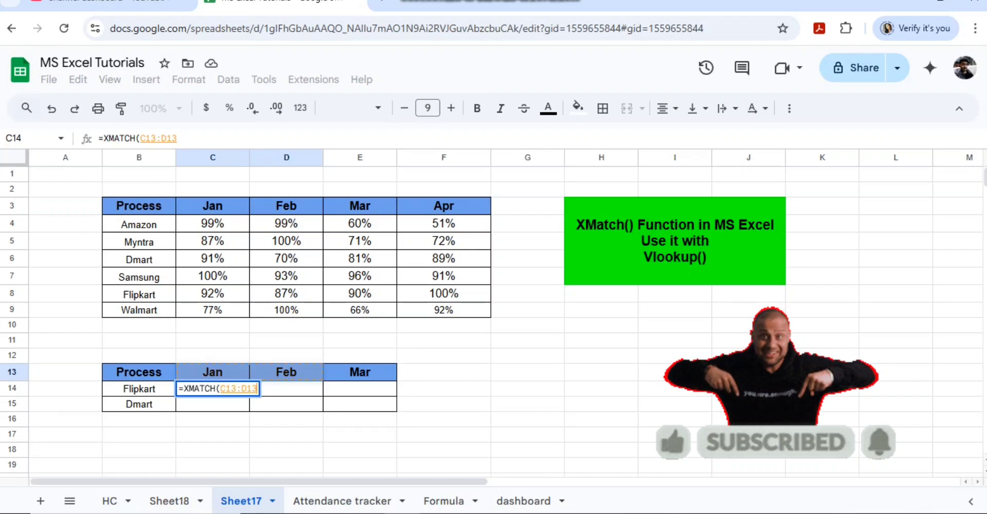
{"action": "key", "text": "shift+Right"}
{"action": "key", "text": "shift+Right"}
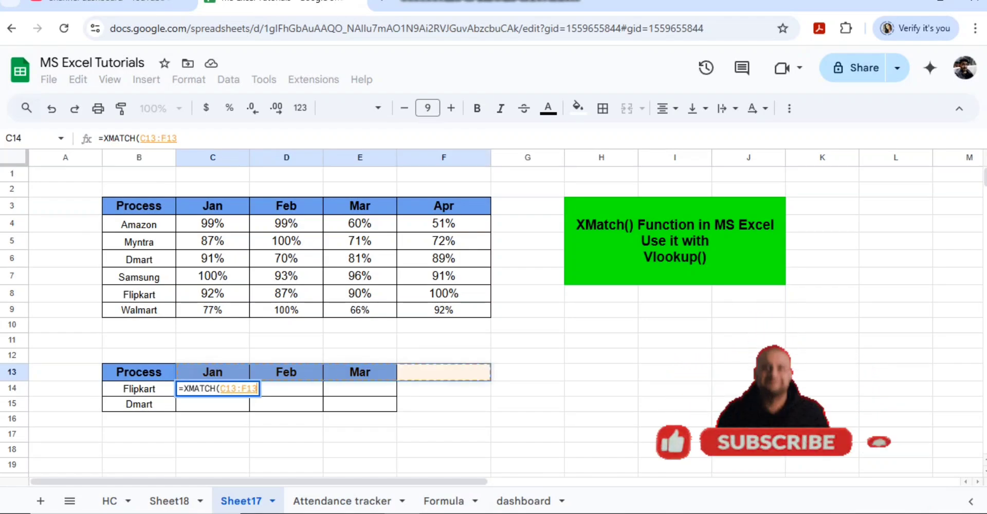
{"action": "key", "text": "shift+Left"}
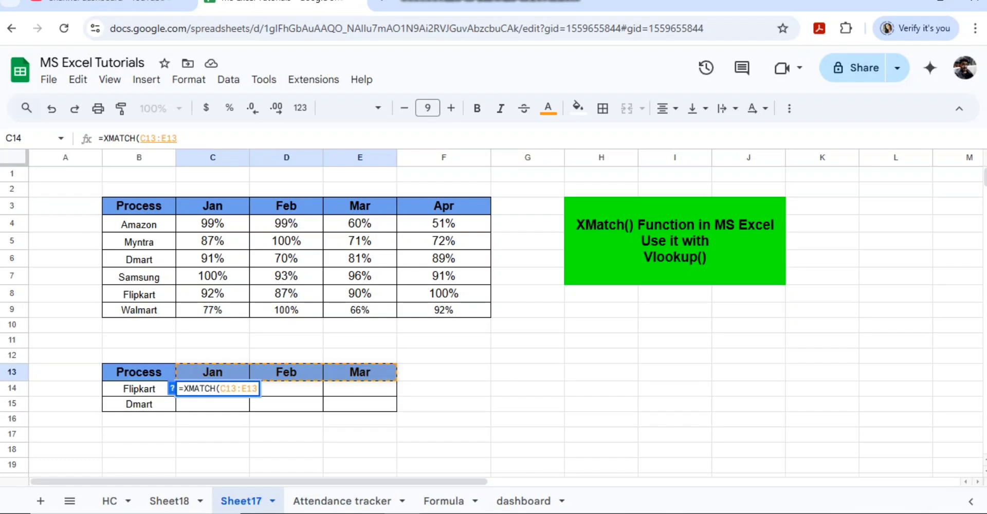
Step: Make the XMATCH search key in C14 absolute as $C$13:$E$13, followed by a comma for the next argument
{"action": "type", "text": "$"}
{"action": "key", "text": "Right"}
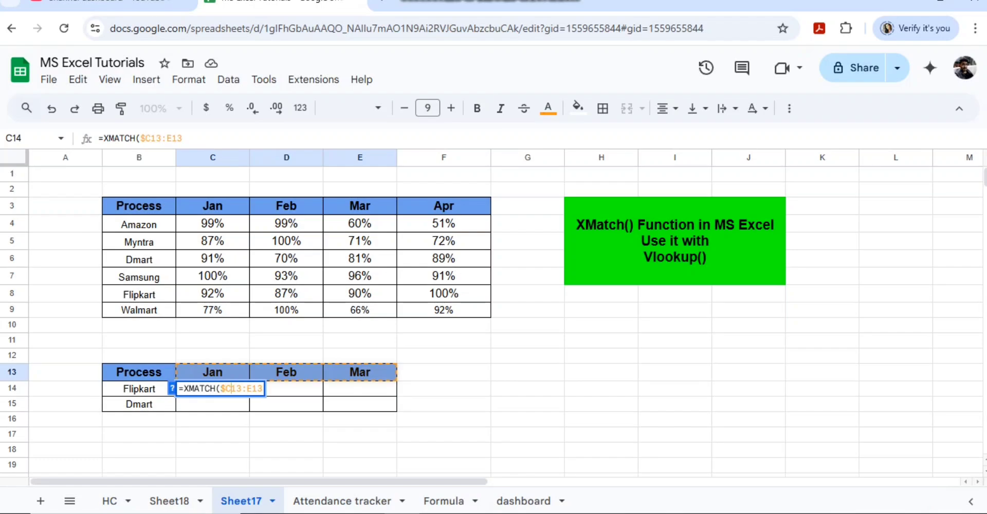
{"action": "type", "text": "$C$"}
{"action": "key", "text": "Right"}
{"action": "type", "text": "$13"}
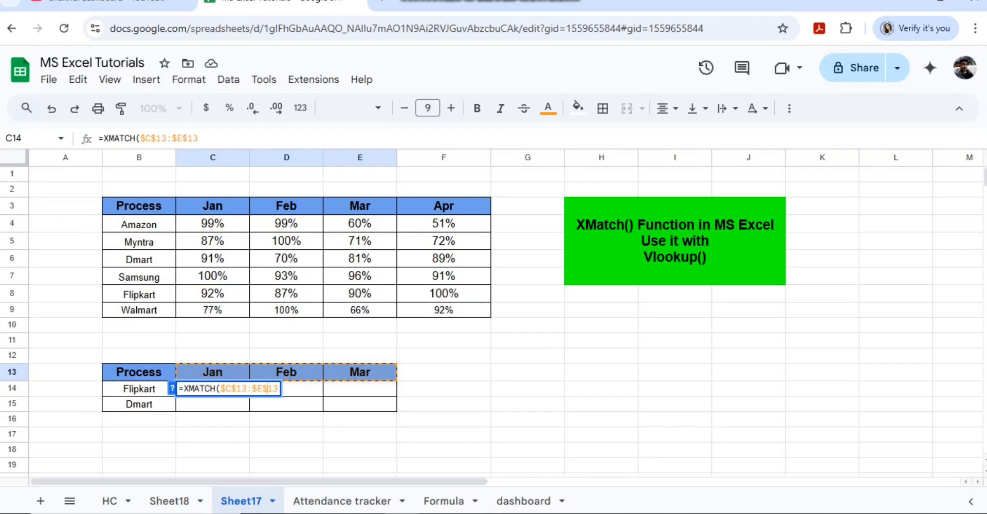
{"action": "type", "text": ","}
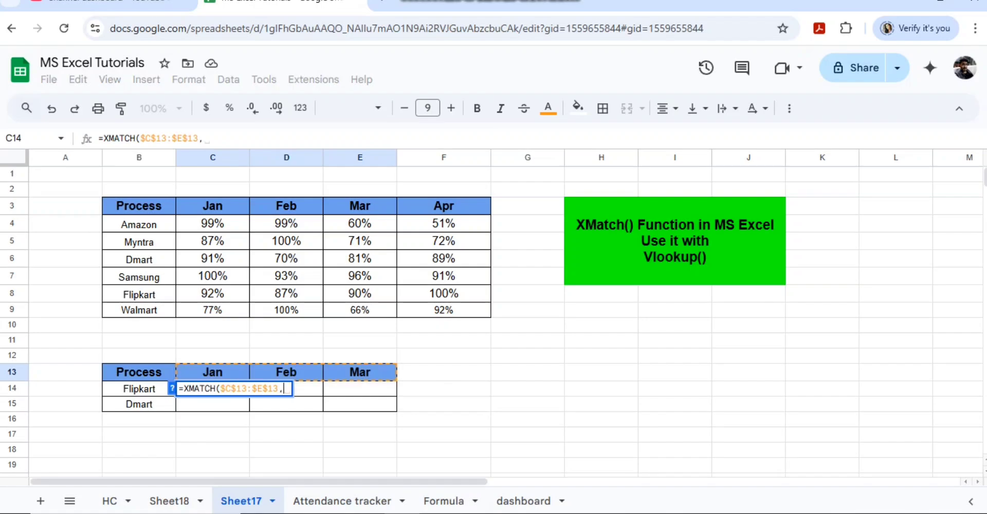
Step: Complete the XMATCH formula in C14 with the absolute lookup range $B$3:$F$3 and match mode 0
{"action": "left_click", "coordinate": [139, 206]}
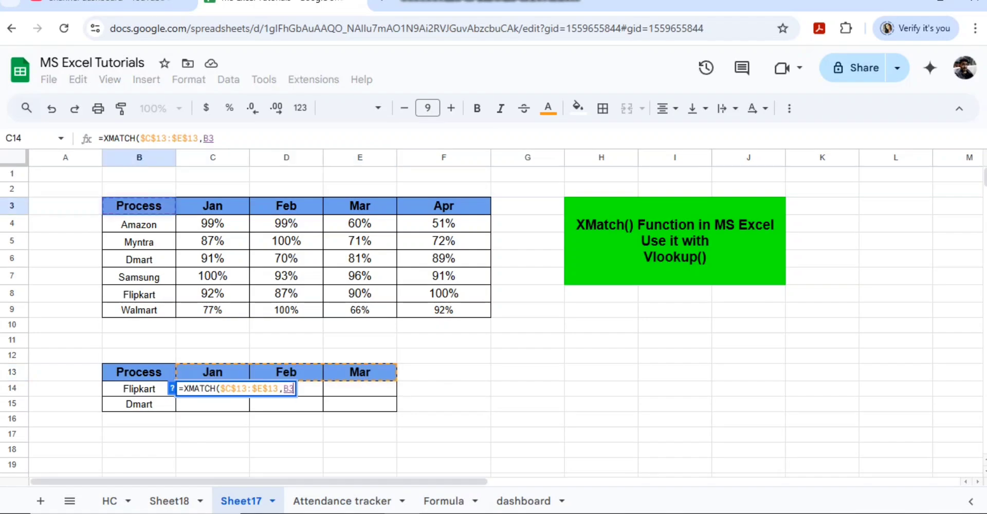
{"action": "left_click_drag", "start_coordinate": [139, 206], "coordinate": [444, 206]}
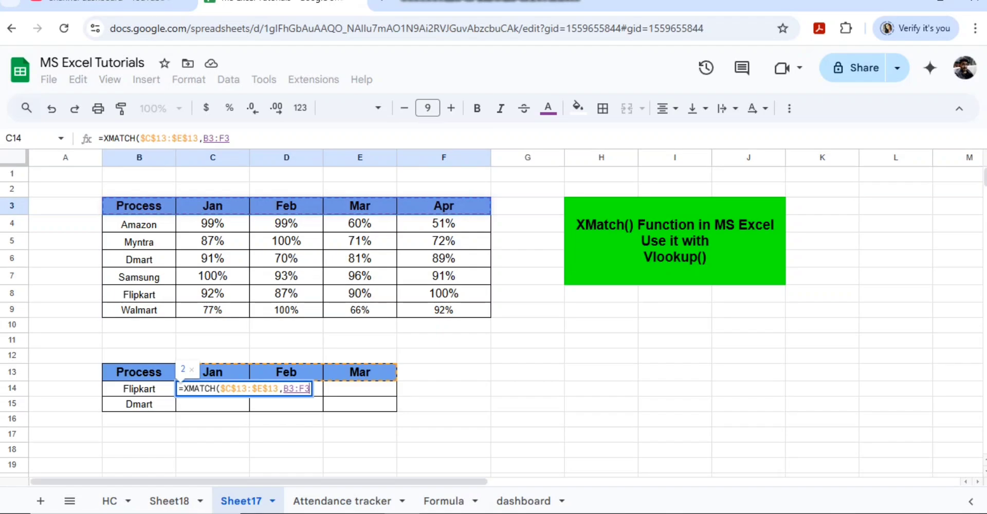
{"action": "left_click", "coordinate": [284, 390]}
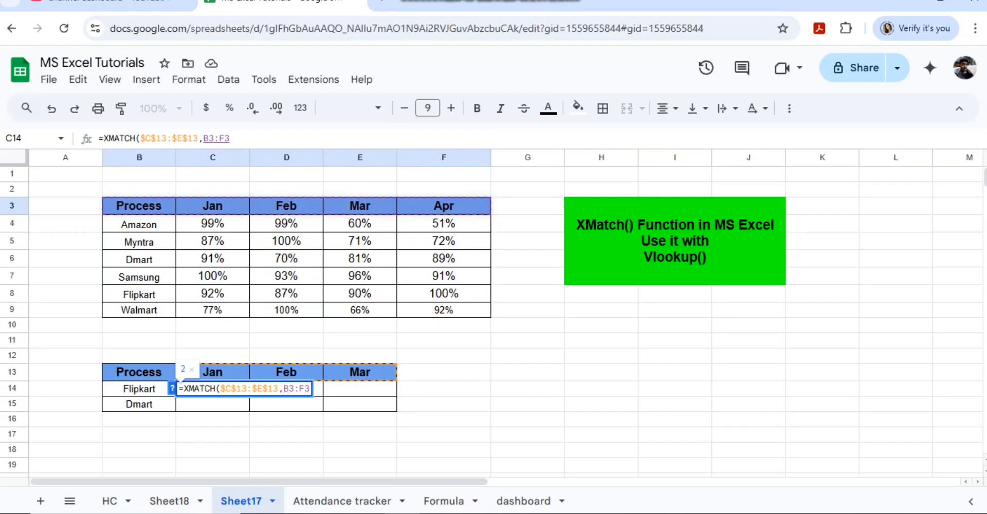
{"action": "type", "text": "$C"}
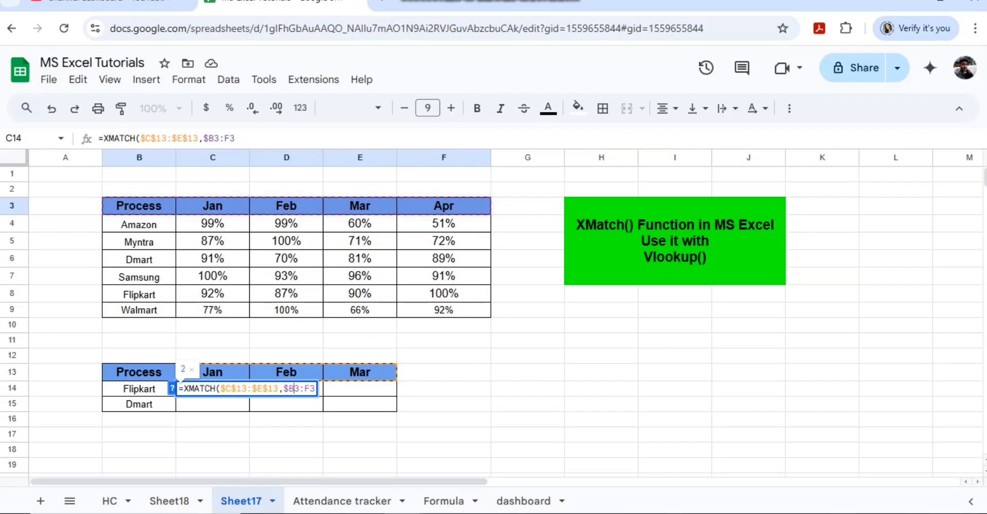
{"action": "type", "text": "$"}
{"action": "left_click", "coordinate": [310, 389]}
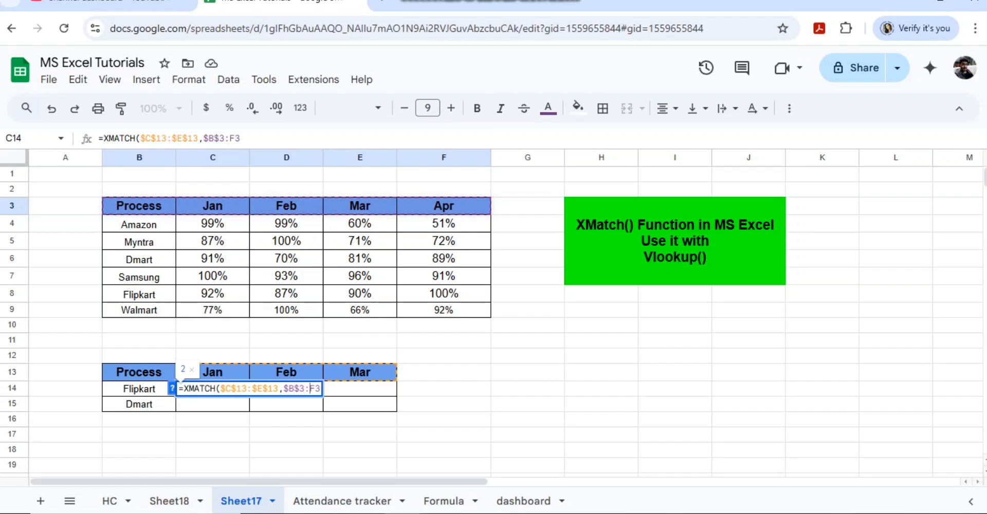
{"action": "type", "text": "$F$3,0"}
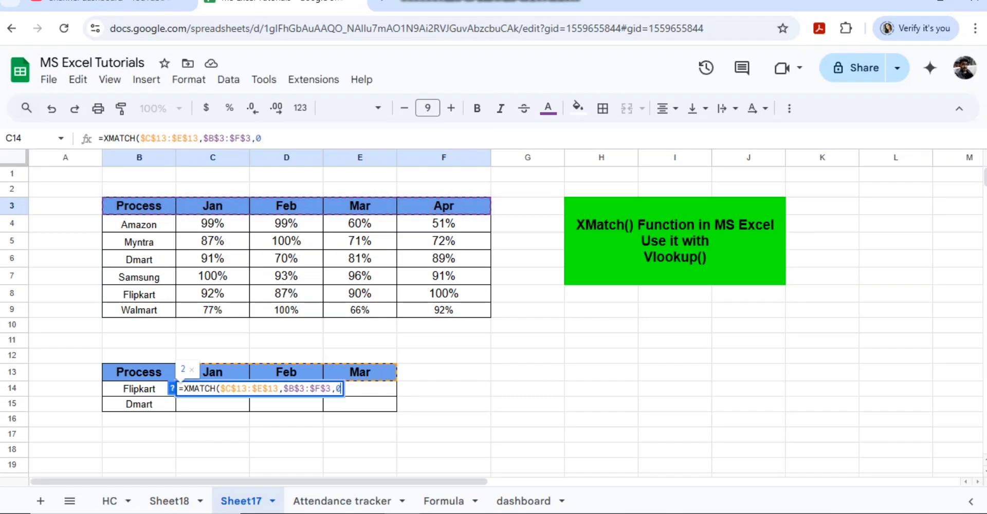
{"action": "type", "text": ")"}
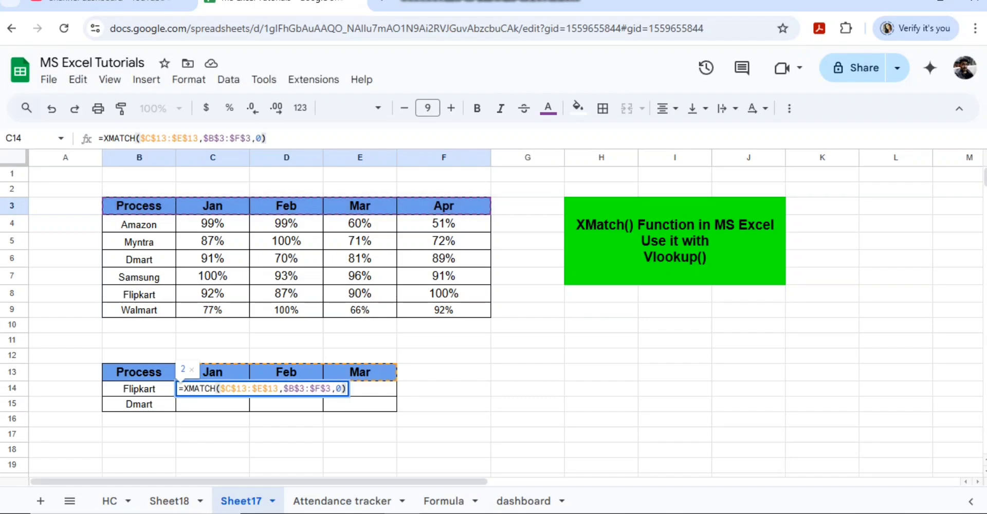
{"action": "key", "text": "Return"}
{"action": "key", "text": "Up"}
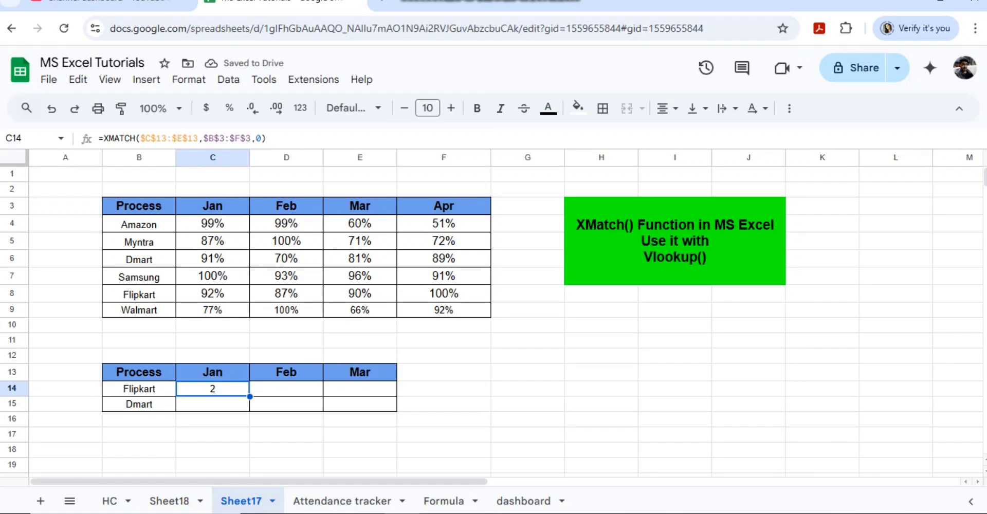
Step: Copy the XMATCH formula from C14 down to C15 and across to D14:E14
{"action": "double_click", "coordinate": [250, 397]}
{"action": "key", "text": "ctrl+c"}
{"action": "key", "text": "Right"}
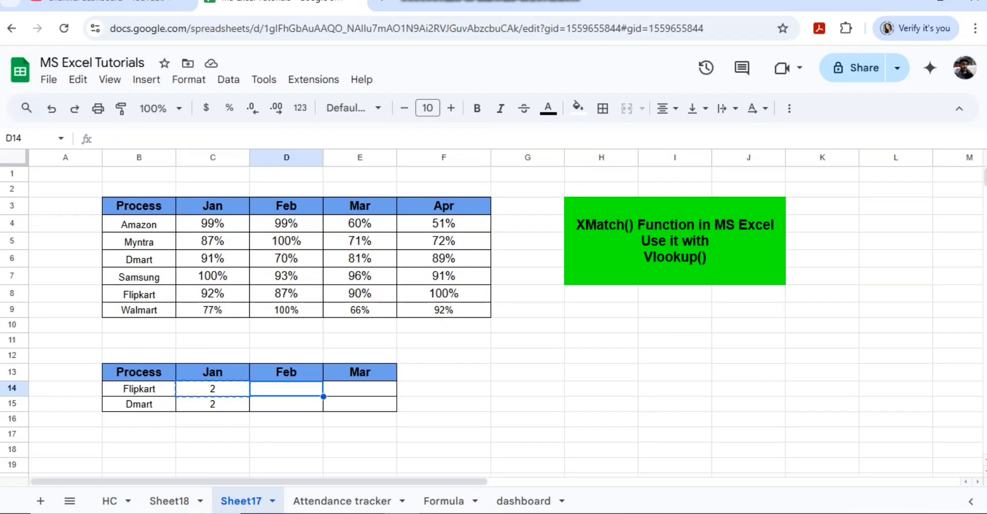
{"action": "key", "text": "shift+Right"}
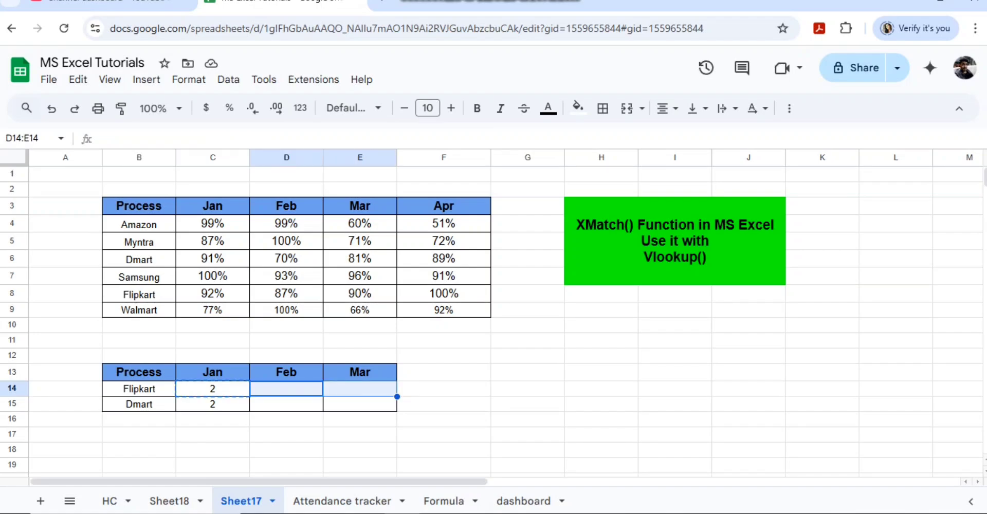
{"action": "key", "text": "ctrl+v"}
{"action": "key", "text": "Left"}
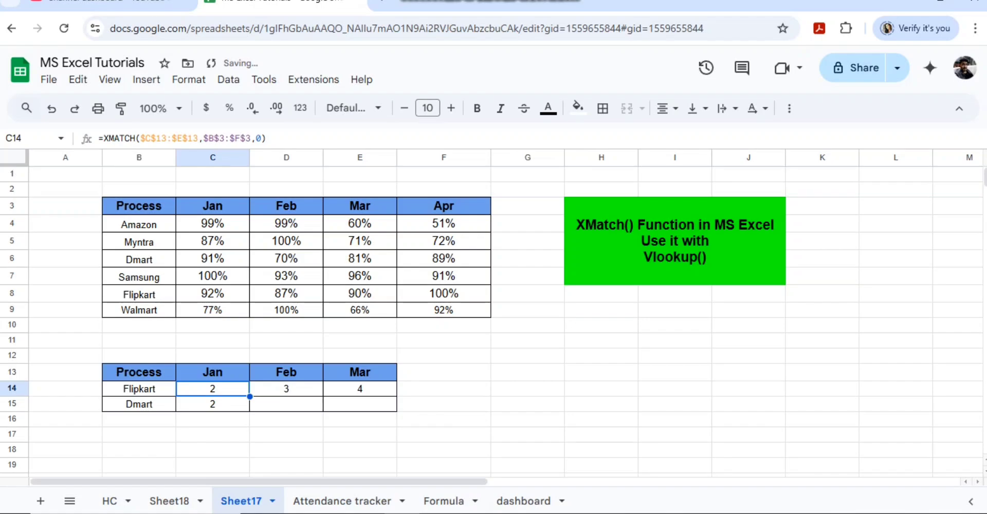
Step: Change the Feb header in D13 of the lower table to Apr and select the match result below it
{"action": "key", "text": "Up"}
{"action": "key", "text": "Right"}
{"action": "key", "text": "Right"}
{"action": "key", "text": "Left"}
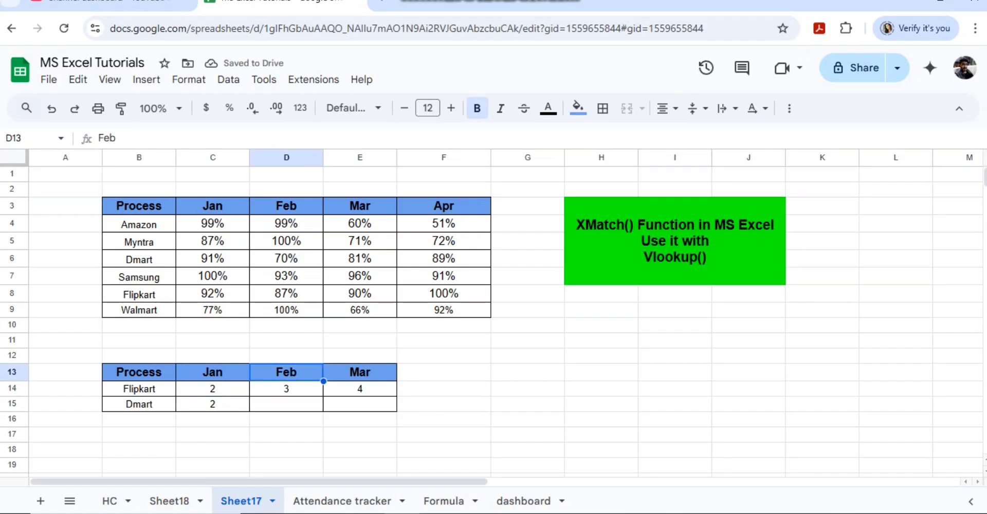
{"action": "key", "text": "Right"}
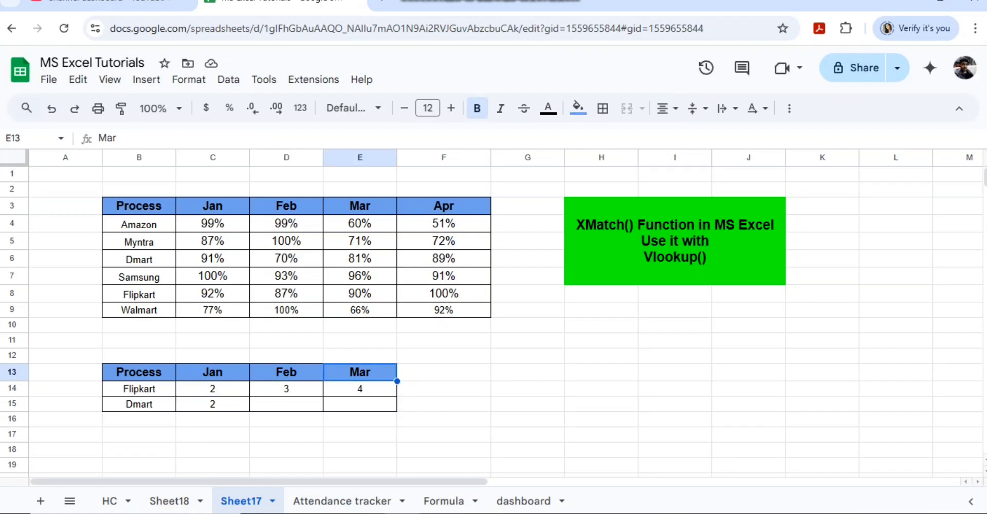
{"action": "key", "text": "Left"}
{"action": "key", "text": "Right"}
{"action": "key", "text": "Left"}
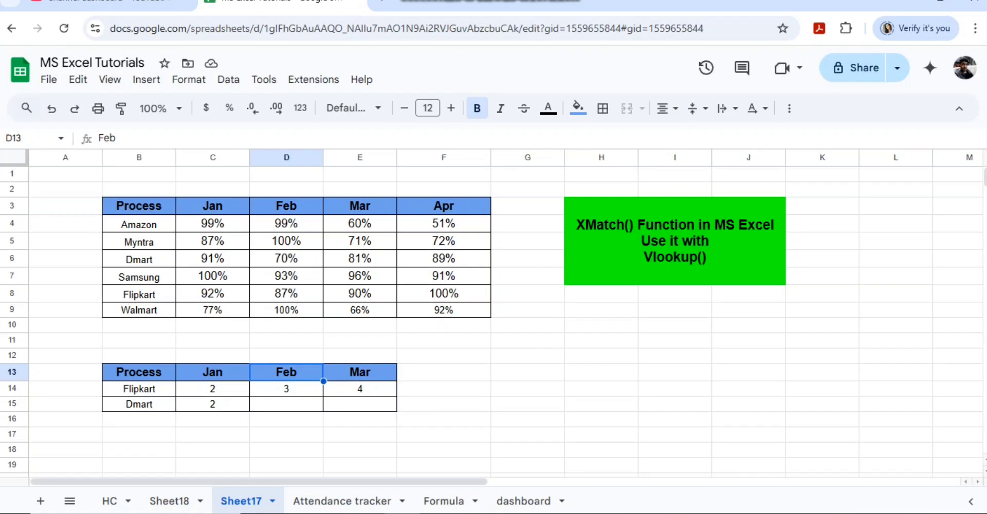
{"action": "type", "text": "Apr"}
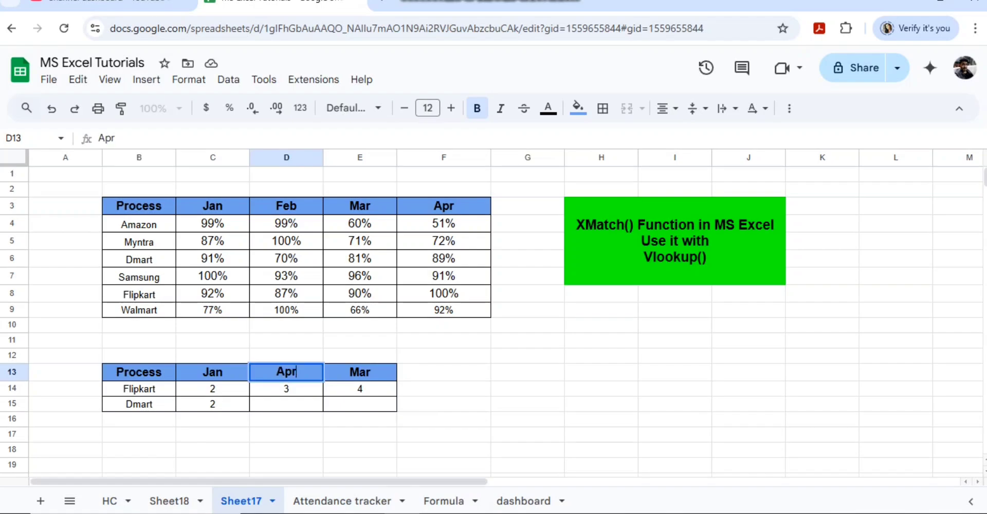
{"action": "key", "text": "Tab"}
{"action": "key", "text": "Left"}
{"action": "key", "text": "Down"}
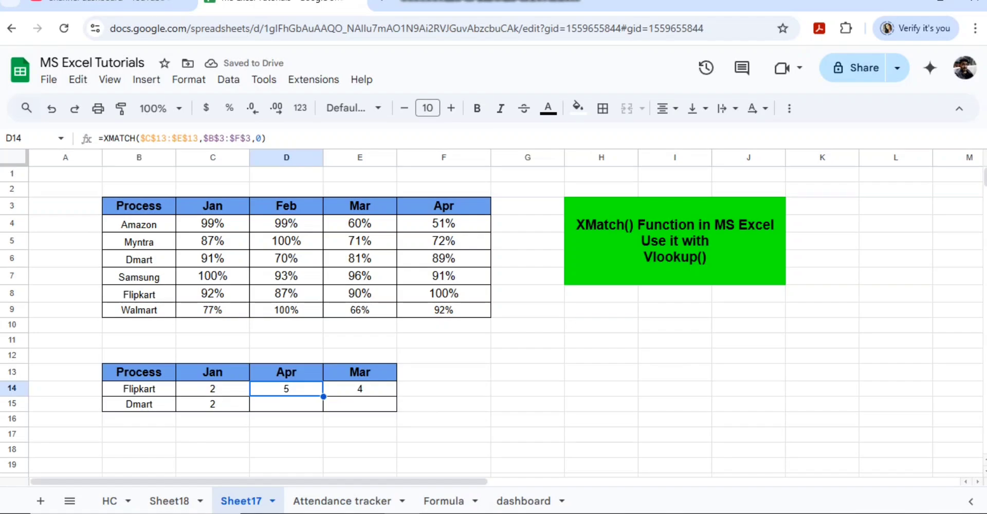
Step: Wrap the XMATCH formula in C14 in a VLOOKUP with B14 as the search key, followed by a comma
{"action": "left_click", "coordinate": [213, 389]}
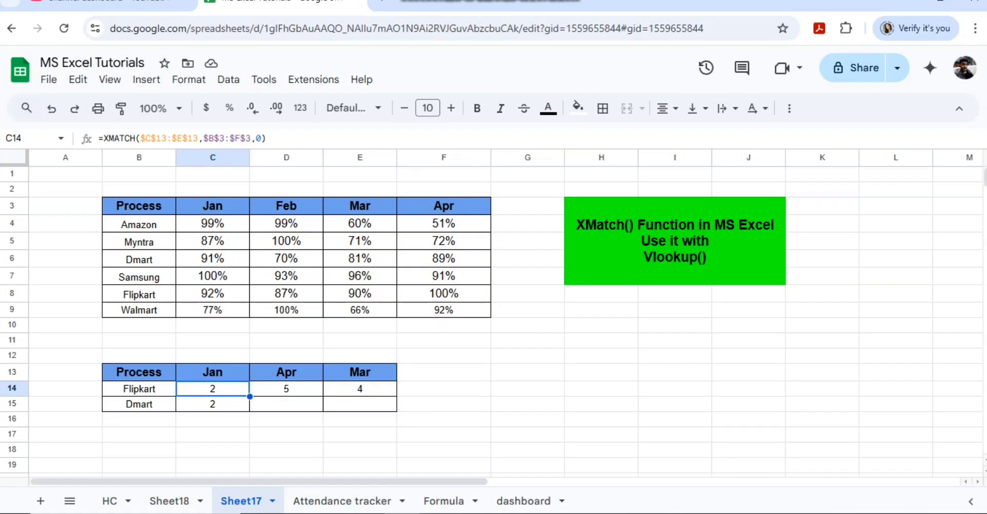
{"action": "left_click", "coordinate": [212, 389]}
{"action": "double_click", "coordinate": [213, 389]}
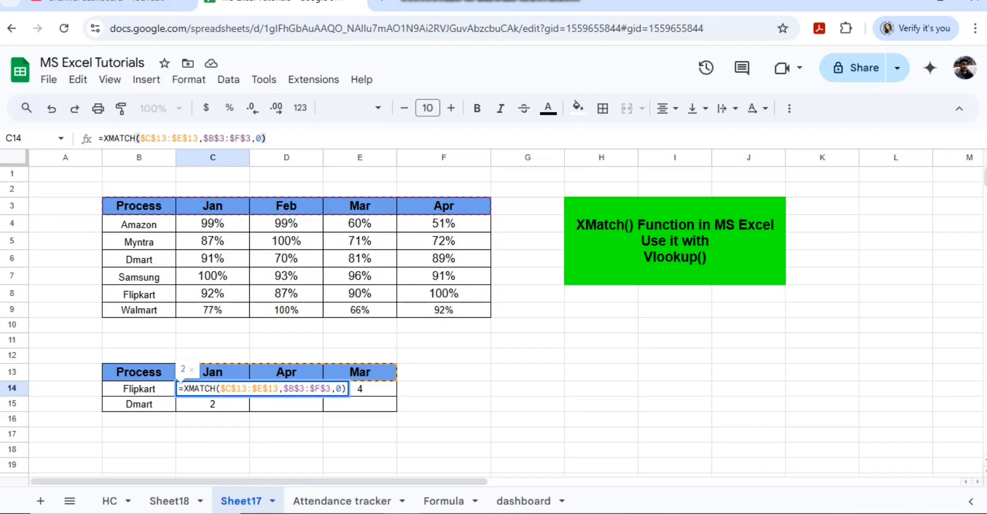
{"action": "left_click", "coordinate": [184, 388]}
{"action": "type", "text": "vlook"}
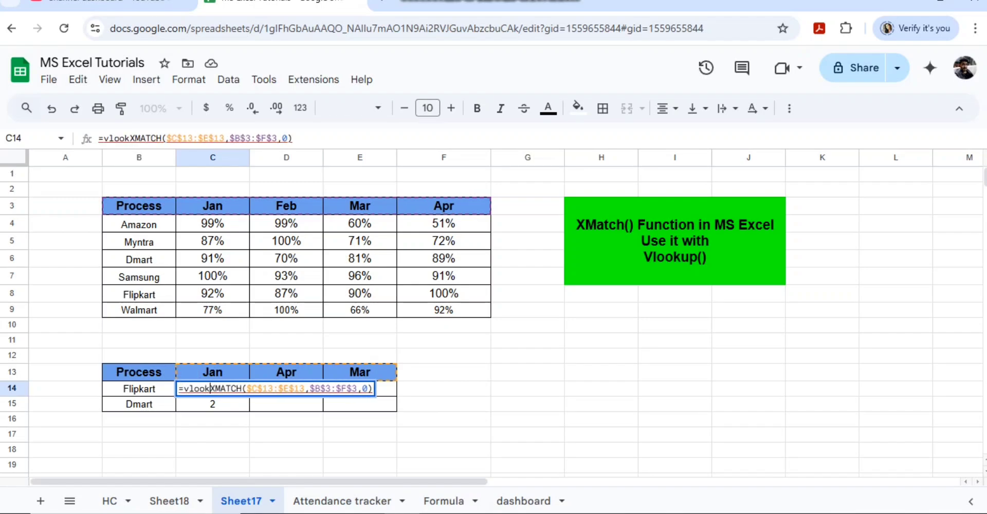
{"action": "type", "text": "up("}
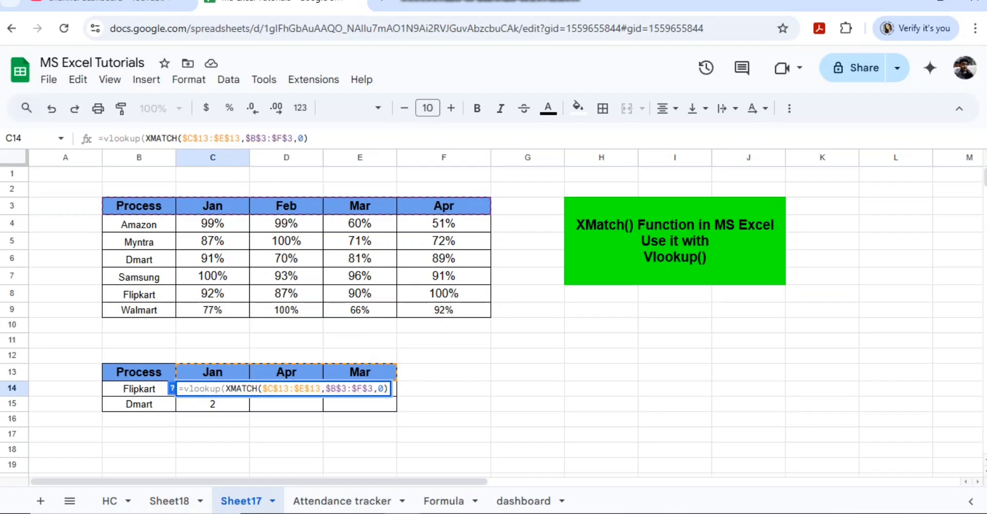
{"action": "left_click", "coordinate": [139, 389]}
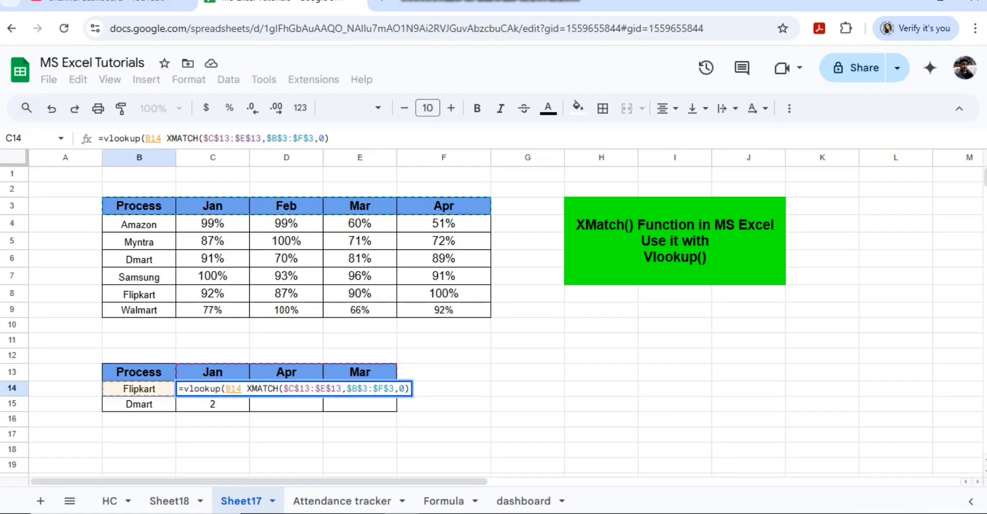
{"action": "type", "text": ","}
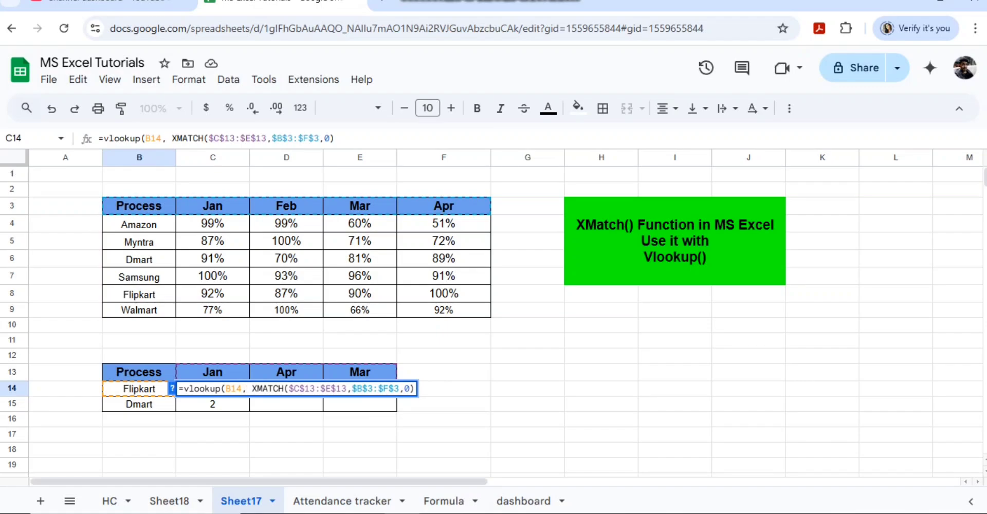
Step: Insert the upper table's range B3:F9 as the VLOOKUP range in C14, with a comma before the XMATCH part
{"action": "left_click", "coordinate": [139, 206]}
{"action": "key", "text": "shift+Down"}
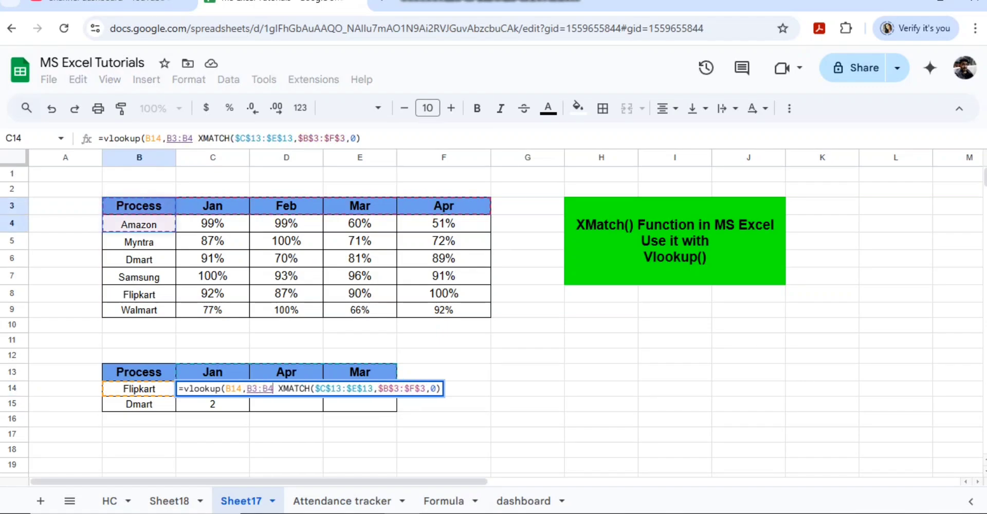
{"action": "key", "text": "shift+Down"}
{"action": "key", "text": "shift+Down"}
{"action": "key", "text": "shift+Down"}
{"action": "key", "text": "shift+Down"}
{"action": "key", "text": "shift+Down"}
{"action": "key", "text": "shift+Right"}
{"action": "key", "text": "shift+Right"}
{"action": "key", "text": "shift+Right"}
{"action": "key", "text": "shift+Right"}
{"action": "key", "text": "shift+Right"}
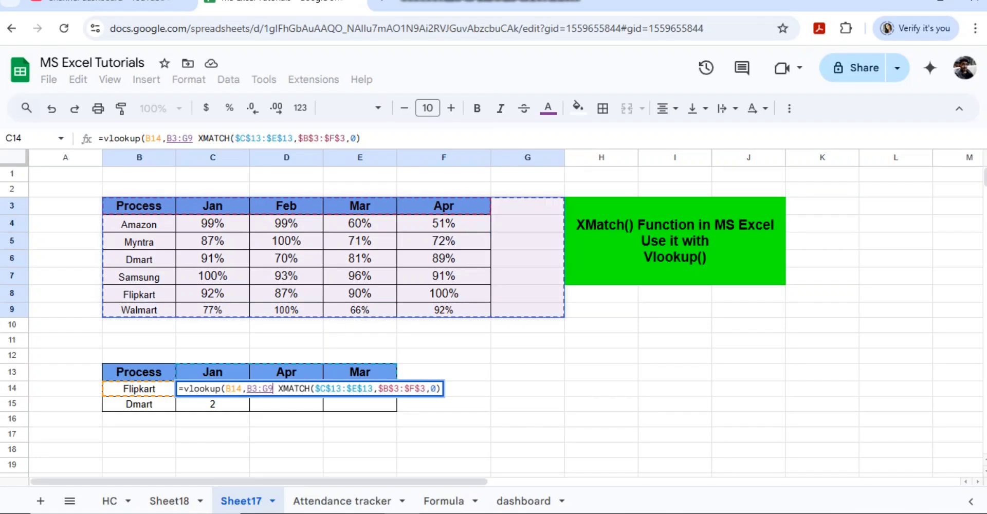
{"action": "key", "text": "shift+Left"}
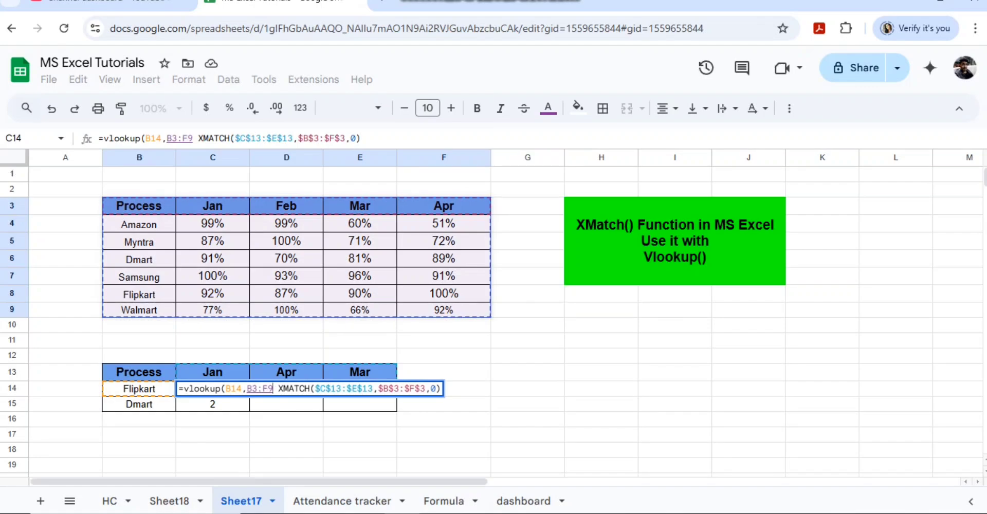
{"action": "type", "text": ","}
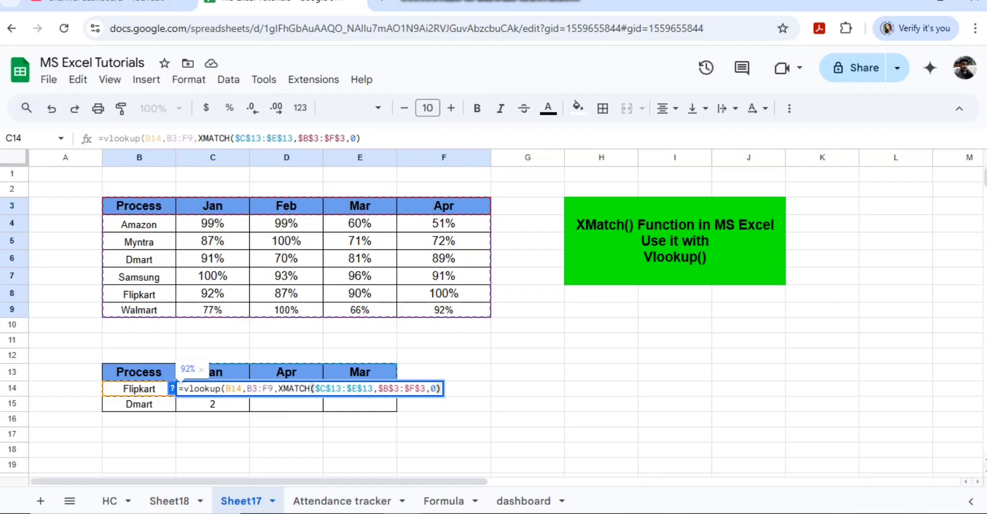
Step: Complete the VLOOKUP in C14 with 0 as its last argument for an exact match, and reselect the cell
{"action": "type", "text": ",0"}
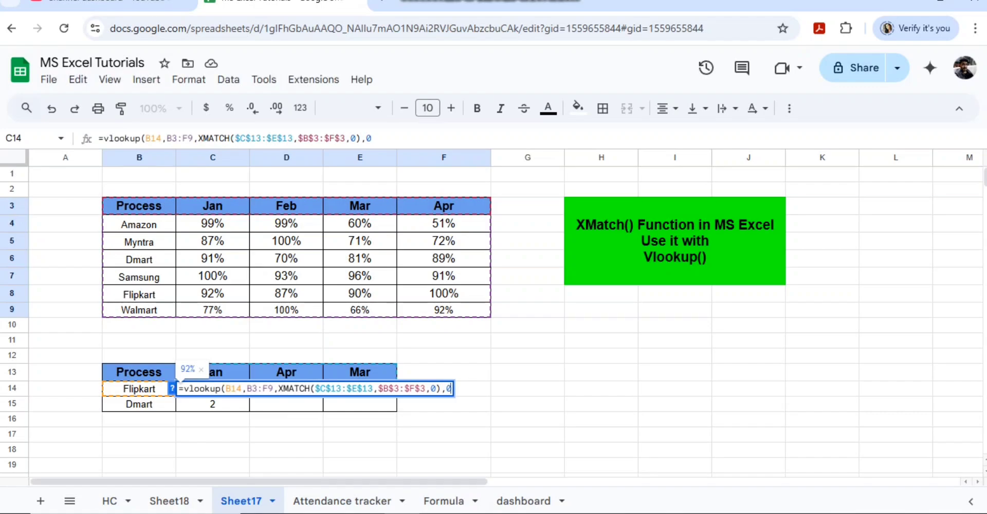
{"action": "type", "text": ")"}
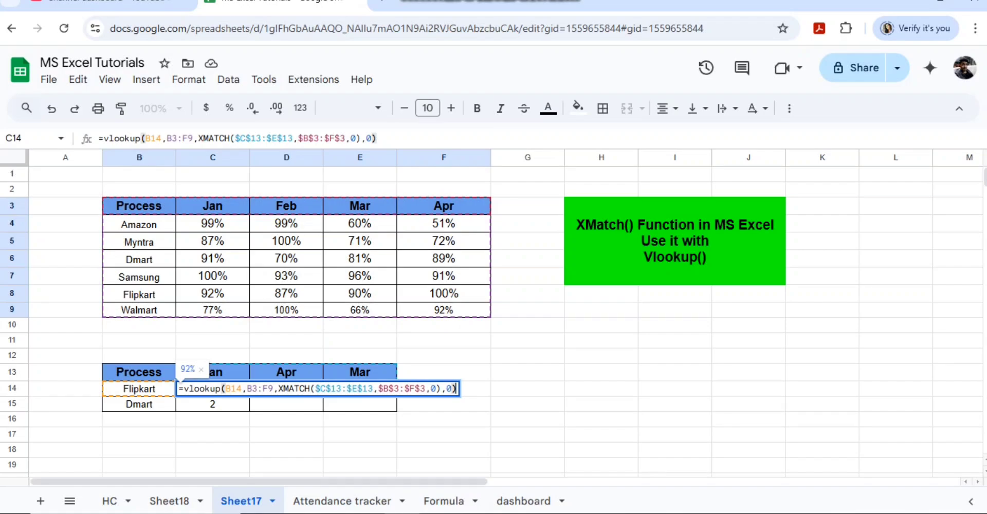
{"action": "key", "text": "Return"}
{"action": "key", "text": "Up"}
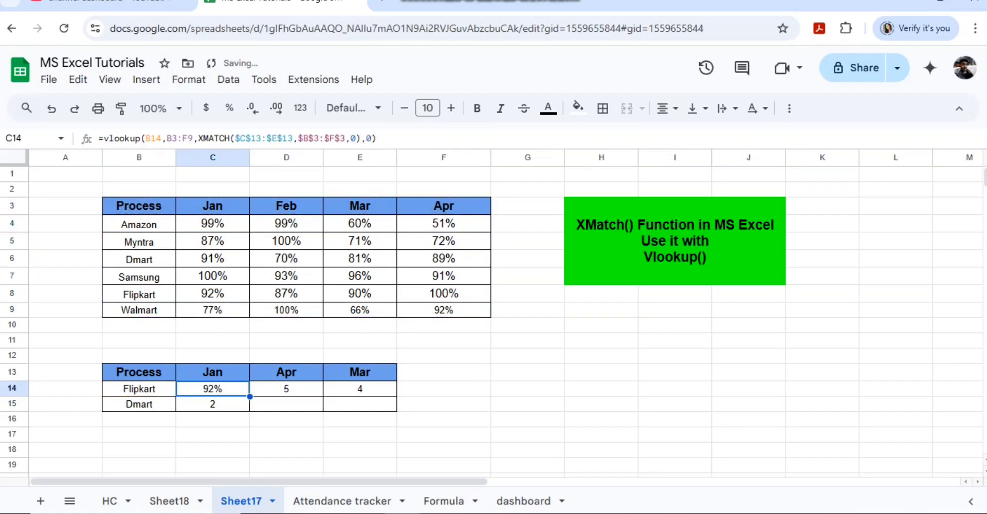
Step: Try to copy the VLOOKUP formula from C14 across to D14:E14
{"action": "key", "text": "ctrl+c"}
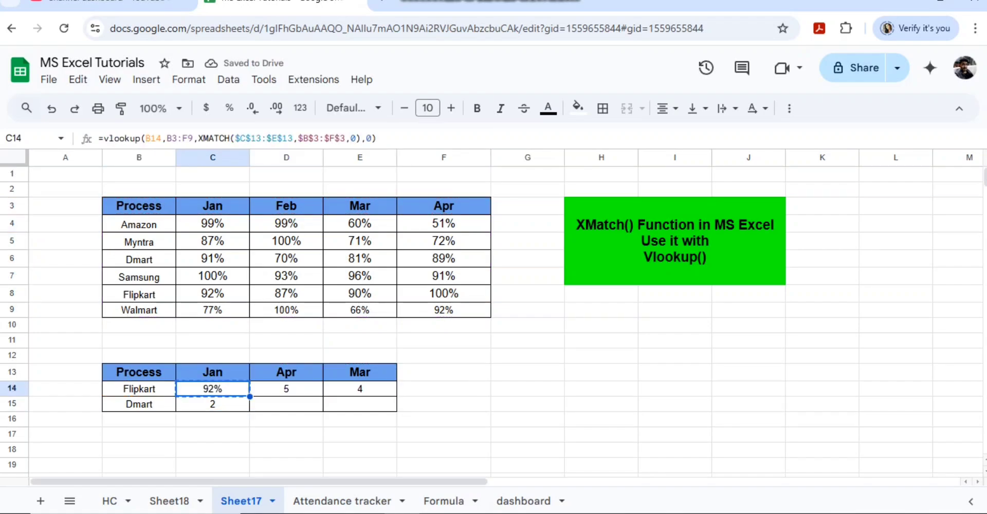
{"action": "key", "text": "shift+Right"}
{"action": "key", "text": "shift+Right"}
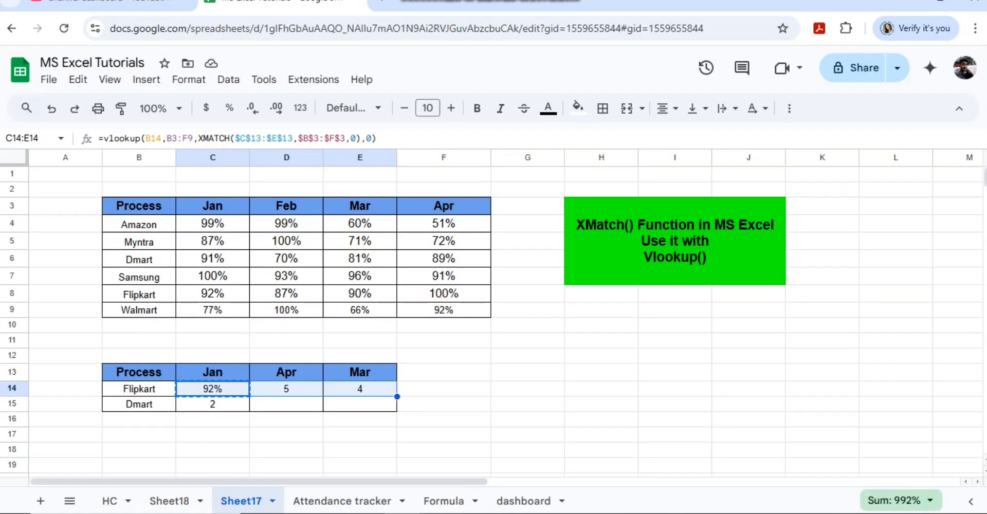
{"action": "key", "text": "ctrl+v"}
{"action": "key", "text": "Left"}
{"action": "key", "text": "Right"}
{"action": "key", "text": "Right"}
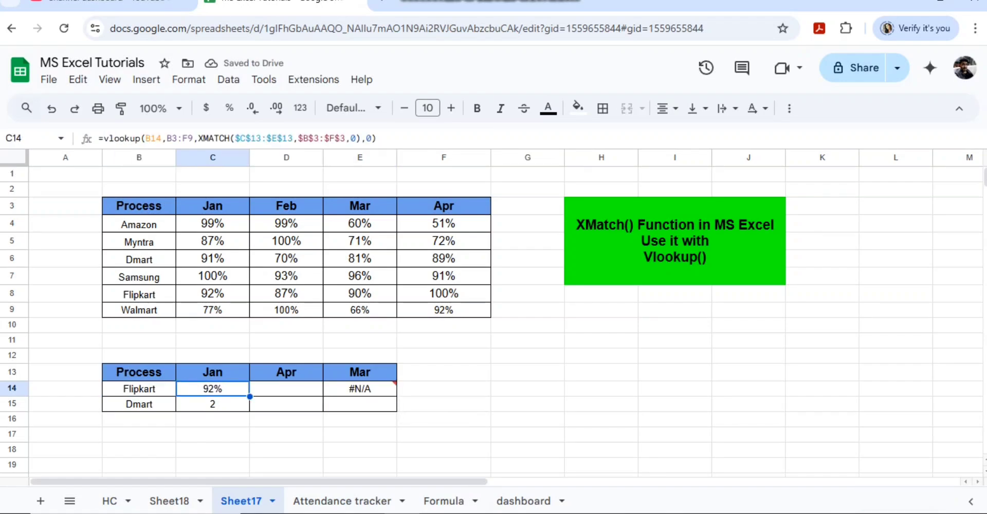
Step: Lock the columns in the C14 formula so the search key is $B14 and the VLOOKUP range is $B3:$F9
{"action": "key", "text": "Left"}
{"action": "key", "text": "F2"}
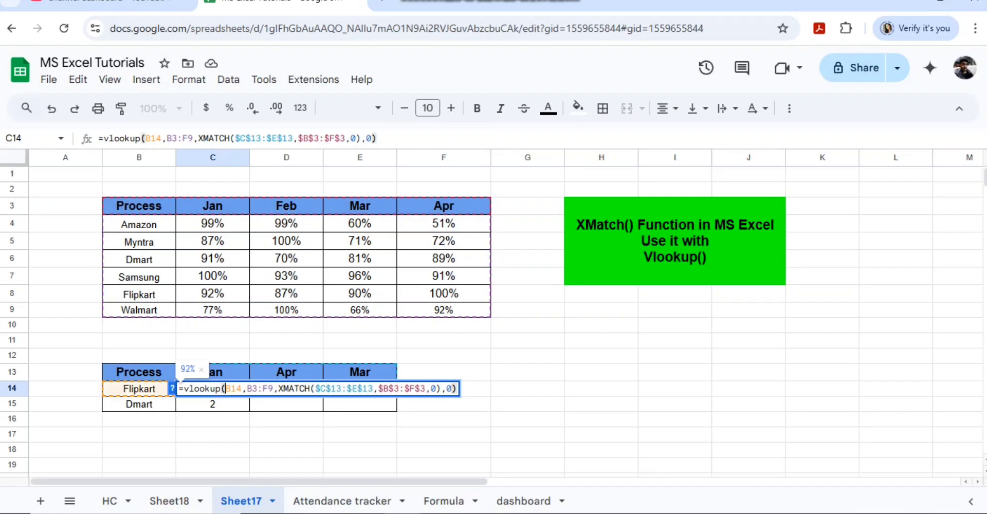
{"action": "type", "text": "$"}
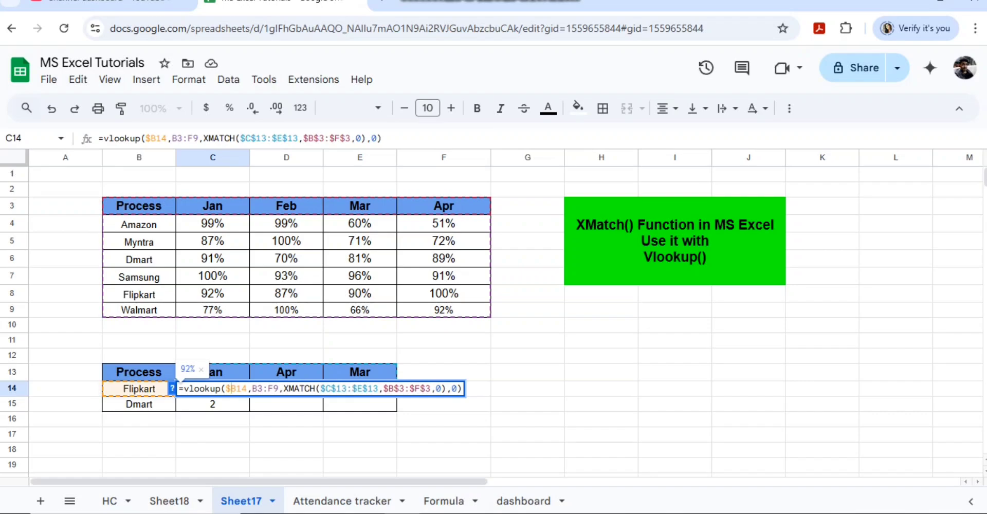
{"action": "left_click", "coordinate": [252, 389]}
{"action": "type", "text": "$"}
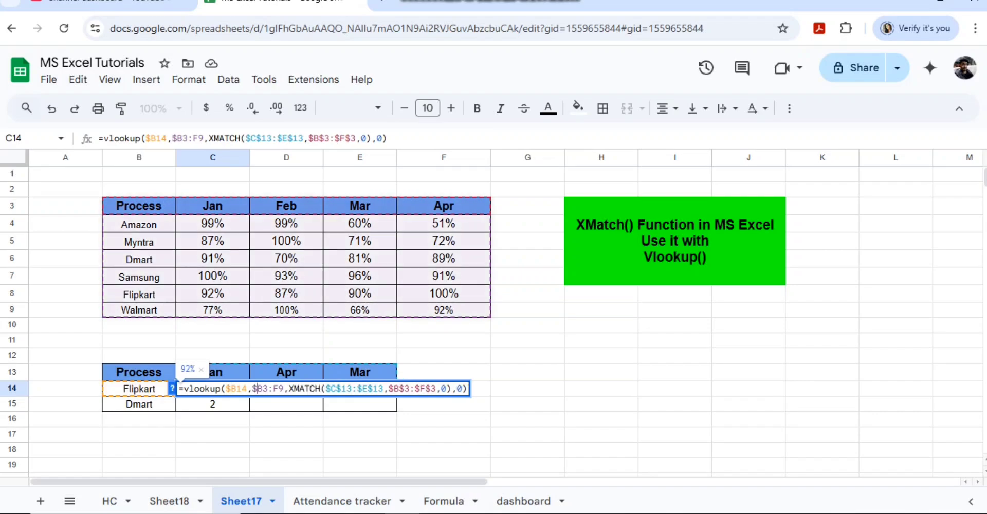
{"action": "key", "text": "Right"}
{"action": "key", "text": "Right"}
{"action": "type", "text": "$"}
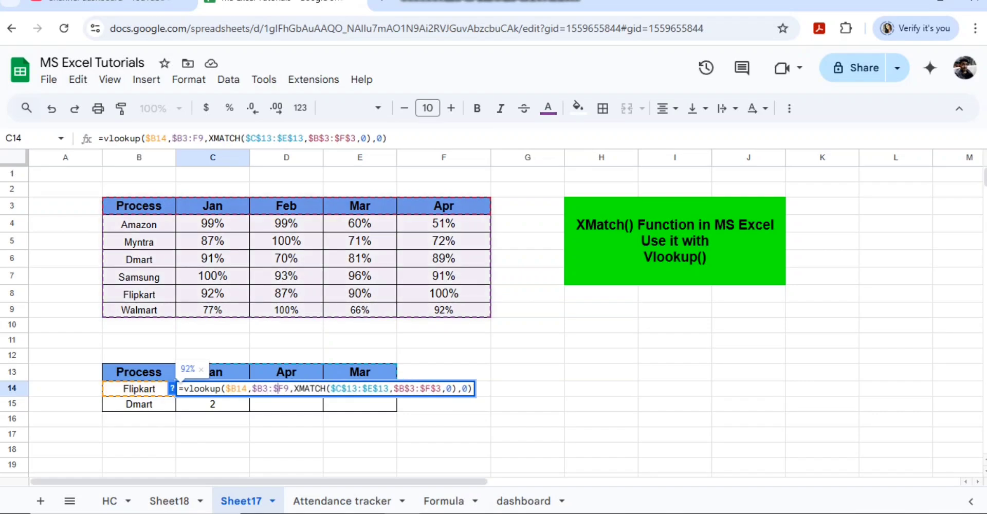
{"action": "key", "text": "ctrl+Return"}
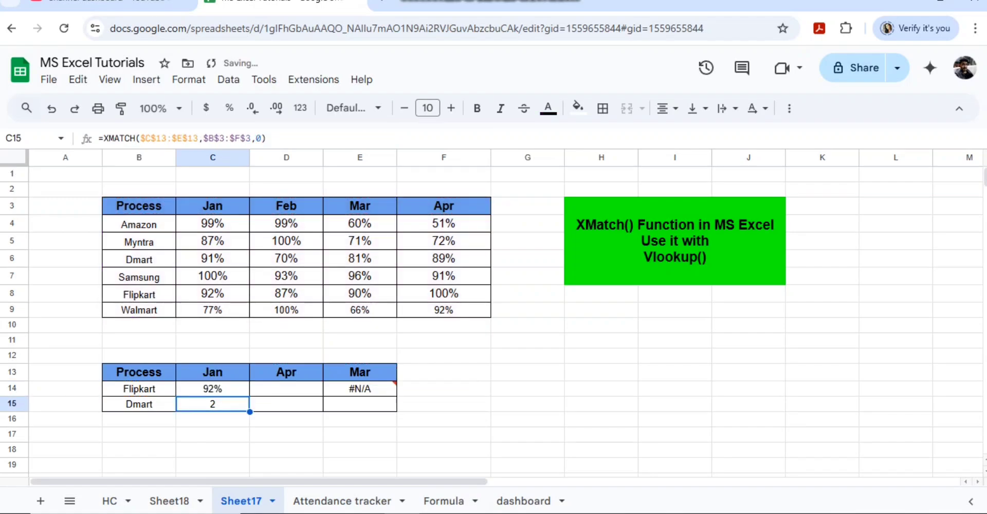
Step: Copy the corrected VLOOKUP formula from C14 to the whole result range C14:E15
{"action": "key", "text": "ctrl+c"}
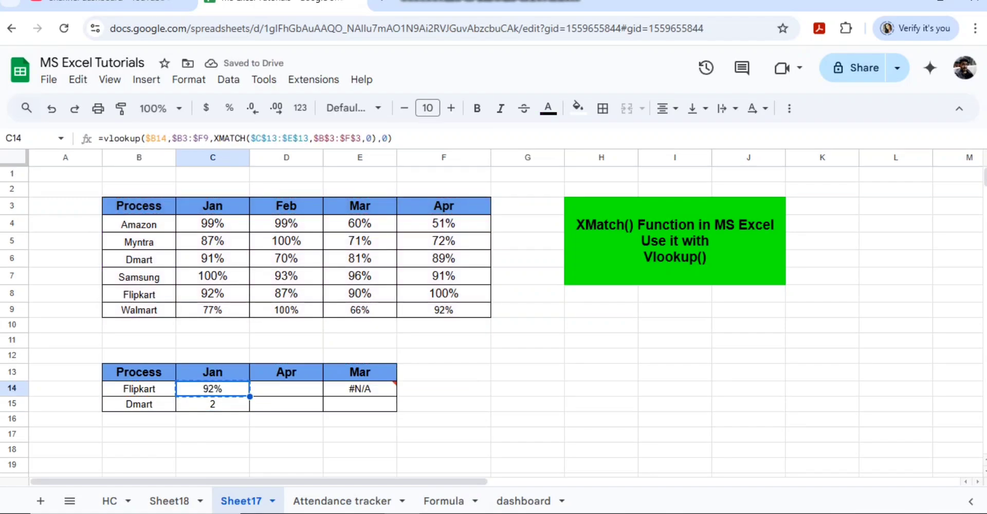
{"action": "key", "text": "shift+Right"}
{"action": "key", "text": "shift+Right"}
{"action": "key", "text": "shift+Right"}
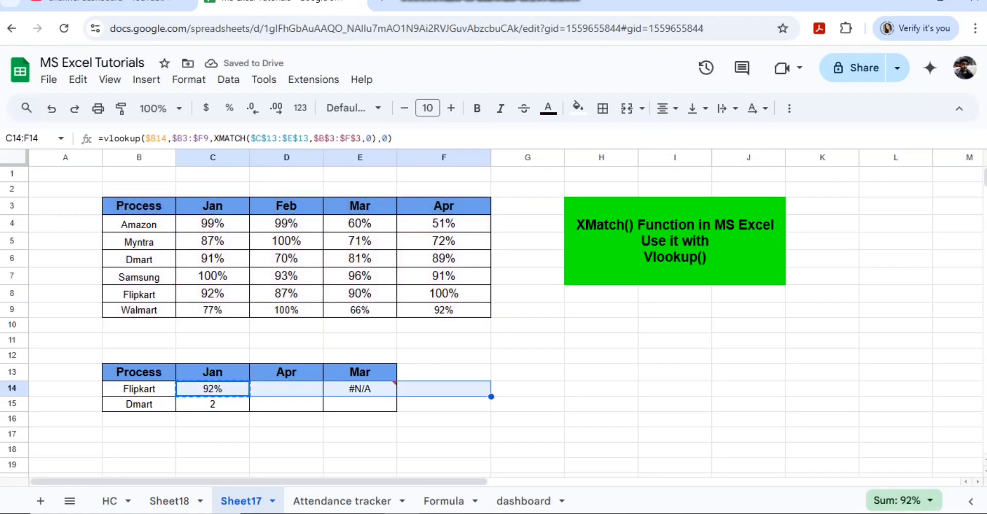
{"action": "key", "text": "shift+Left"}
{"action": "key", "text": "shift+Down"}
{"action": "key", "text": "ctrl+v"}
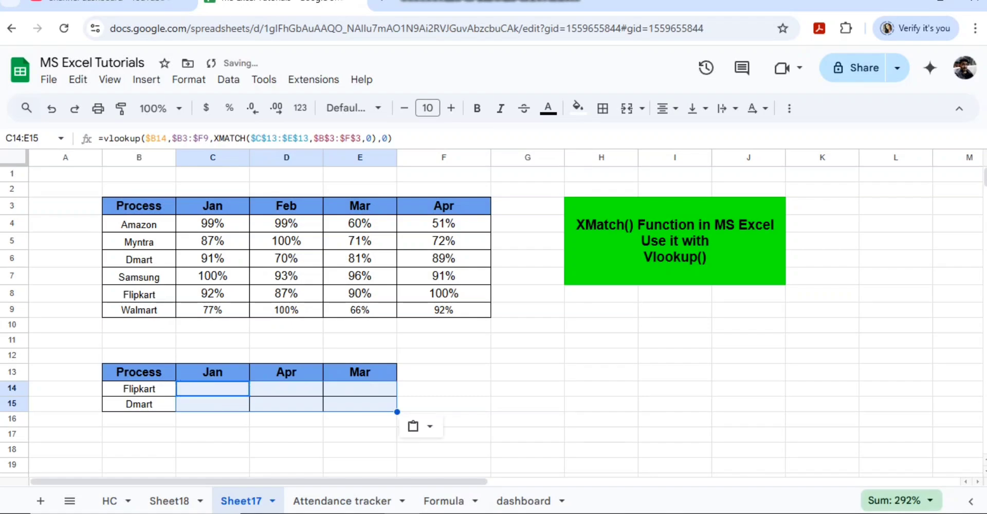
{"action": "key", "text": "Left"}
{"action": "key", "text": "Right"}
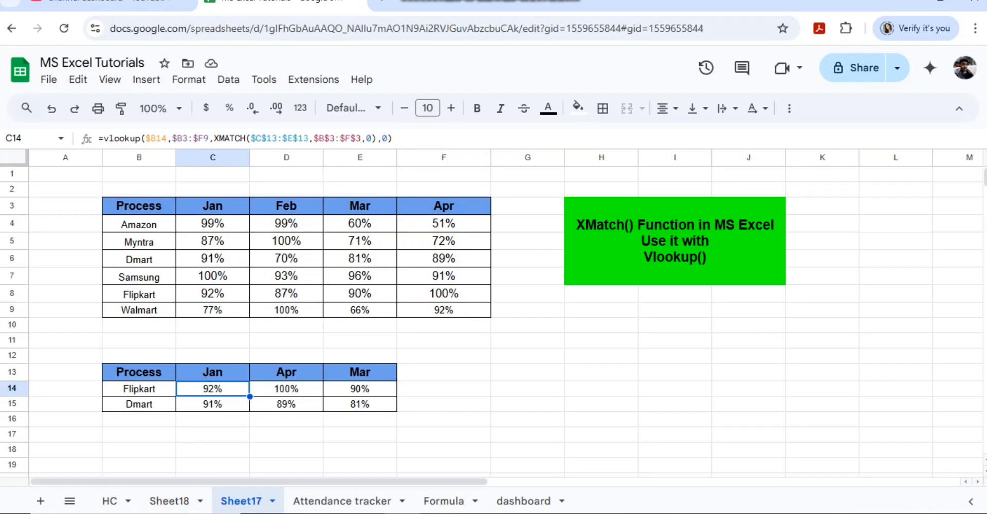
Step: Change the D13 header of the lower table to feb and select the Flipkart results in C14:E14
{"action": "left_click", "coordinate": [287, 372]}
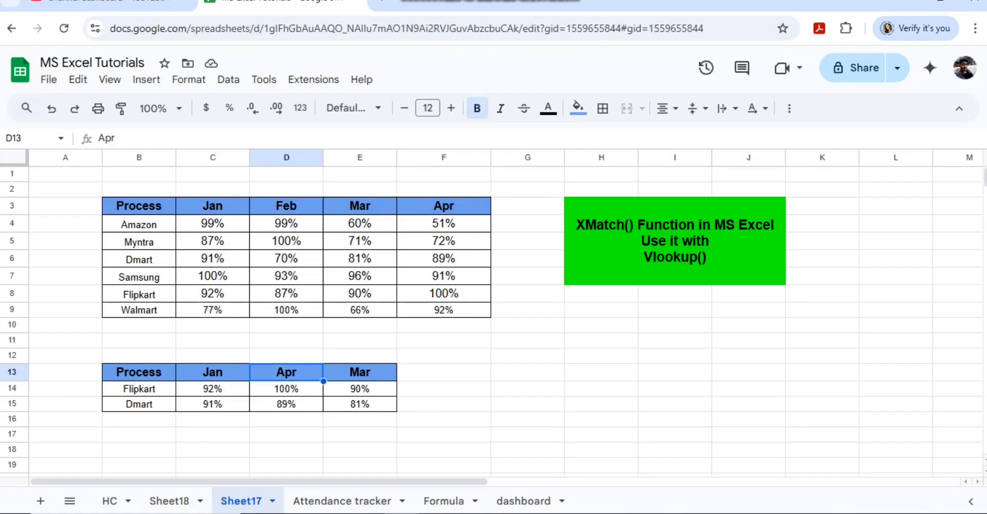
{"action": "type", "text": "feb"}
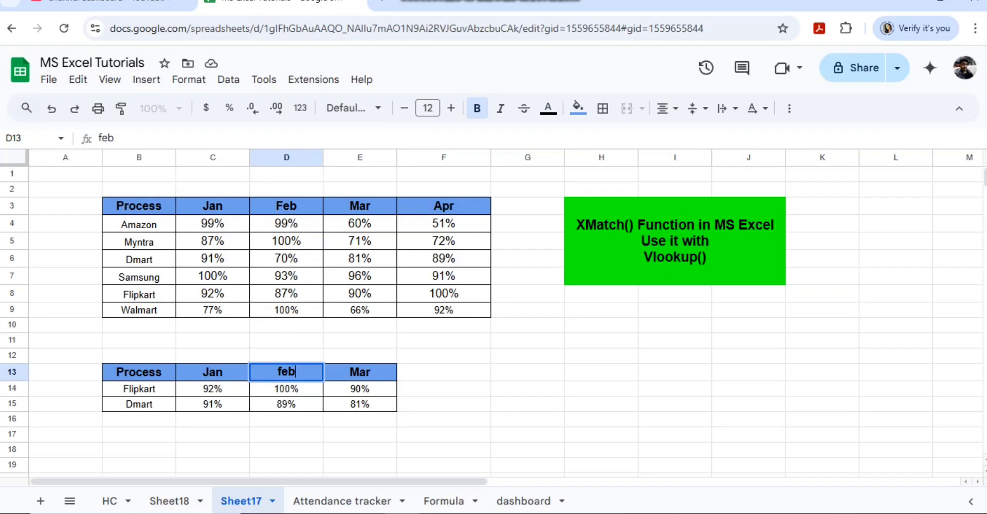
{"action": "key", "text": "Return"}
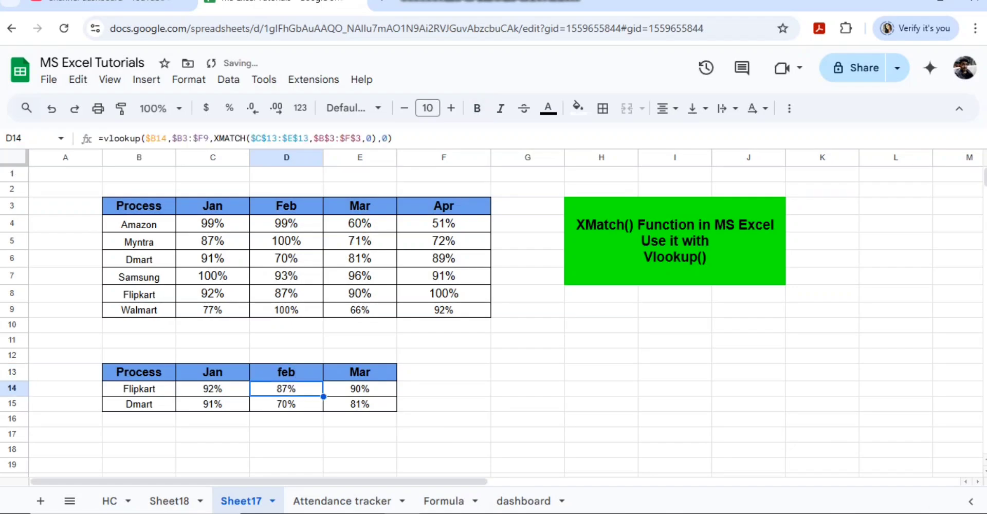
{"action": "left_click", "coordinate": [287, 404]}
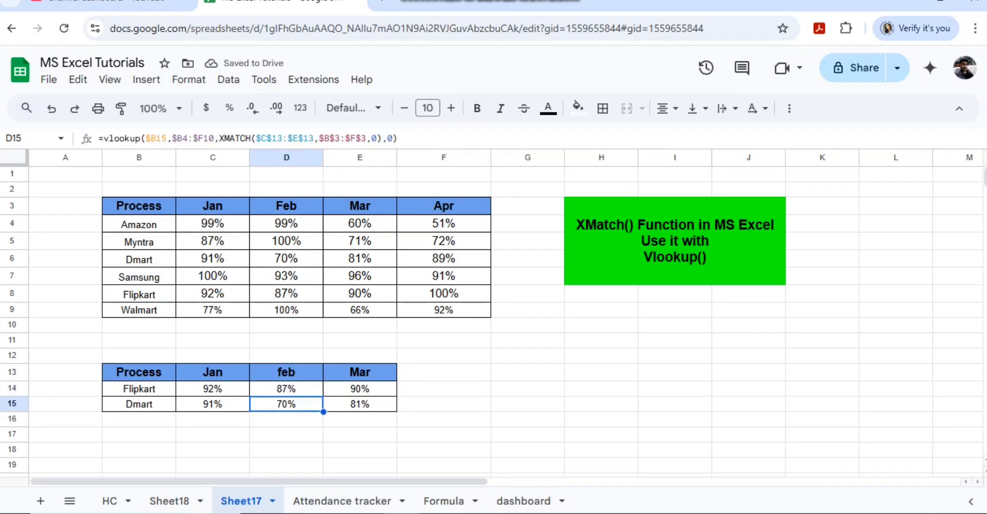
{"action": "key", "text": "Left"}
{"action": "key", "text": "Up"}
{"action": "key", "text": "shift+Right"}
{"action": "key", "text": "shift+Right"}
{"action": "key", "text": "shift+Right"}
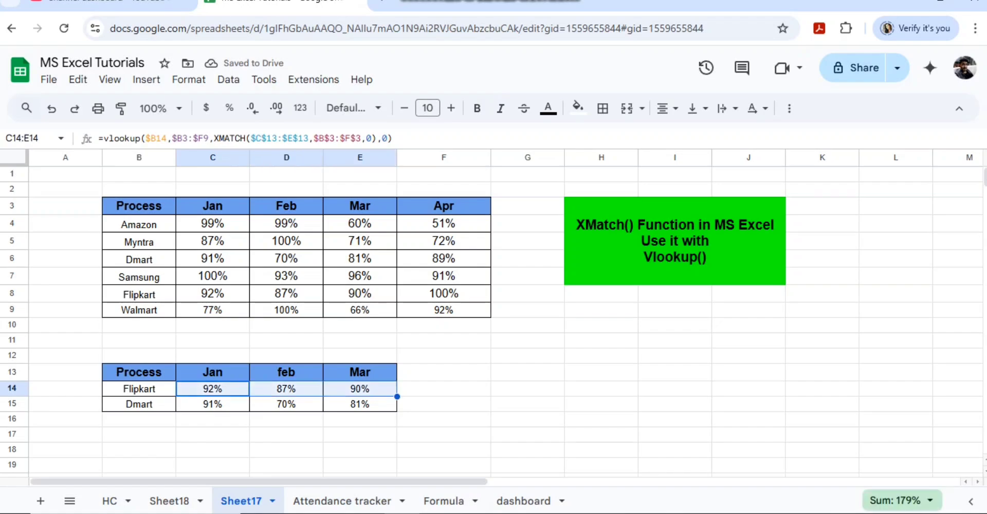
{"action": "key", "text": "shift+Left"}
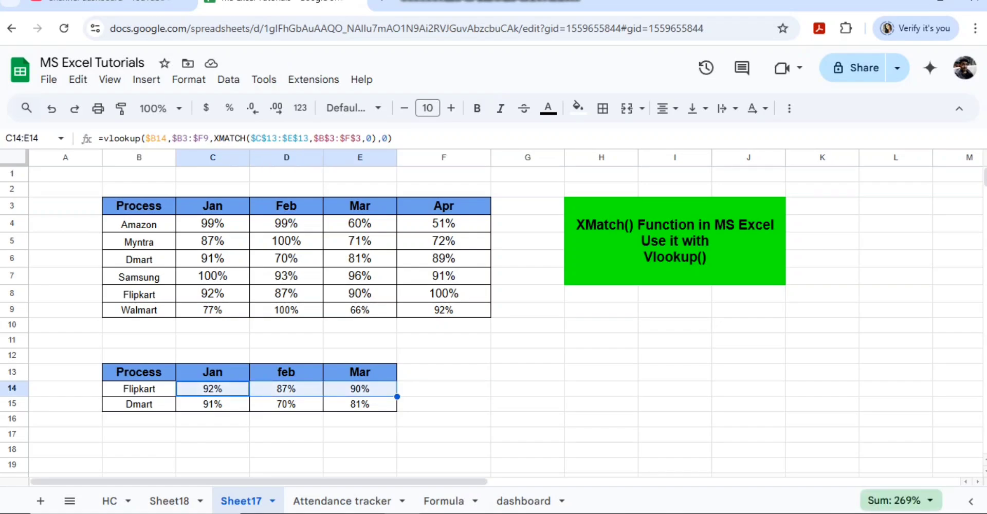
Step: Change the C13 header of the lower table to Apr and check the results in C14:C15
{"action": "key", "text": "Up"}
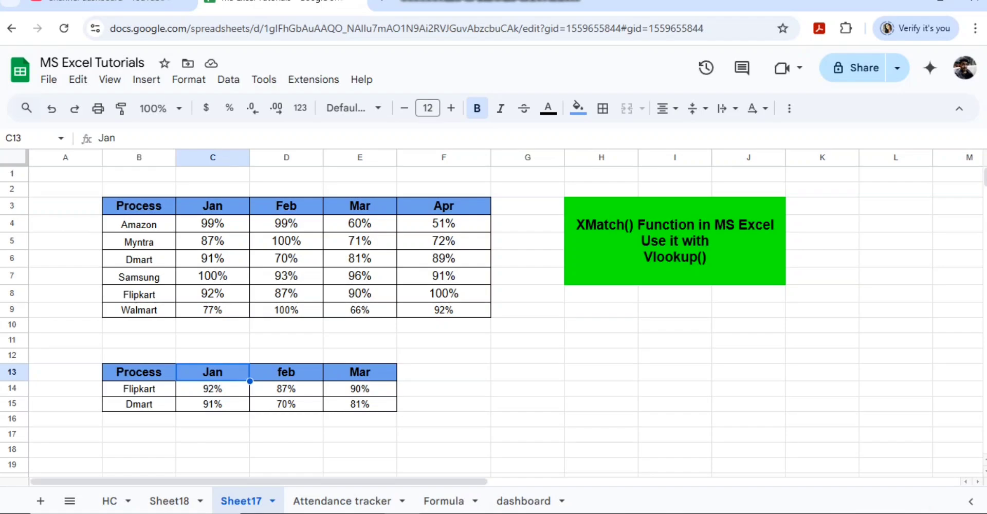
{"action": "type", "text": "Apr"}
{"action": "key", "text": "Tab"}
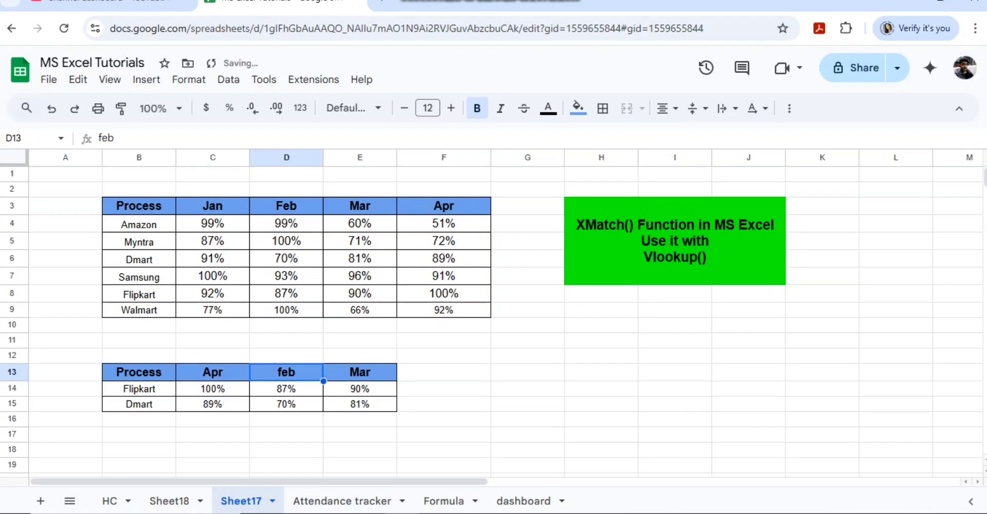
{"action": "key", "text": "Left"}
{"action": "key", "text": "Down"}
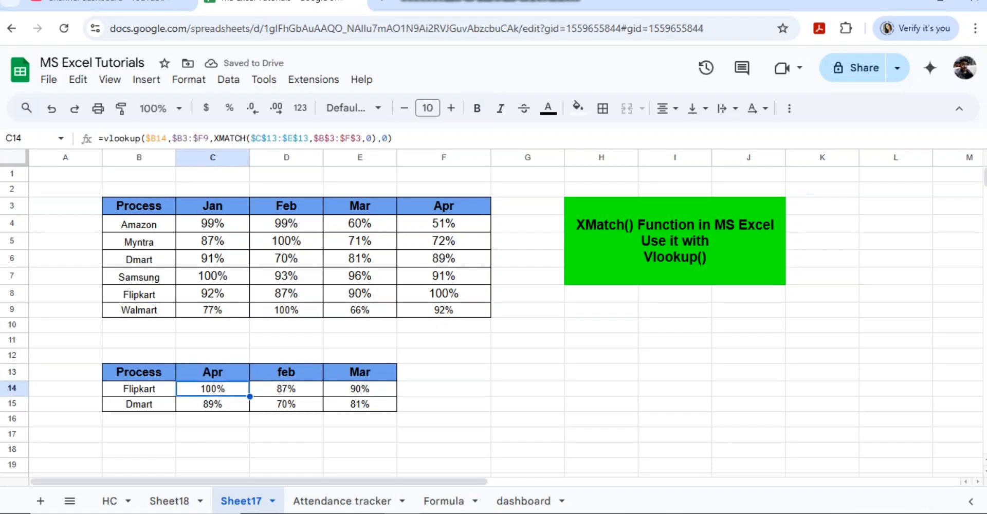
{"action": "key", "text": "shift+Down"}
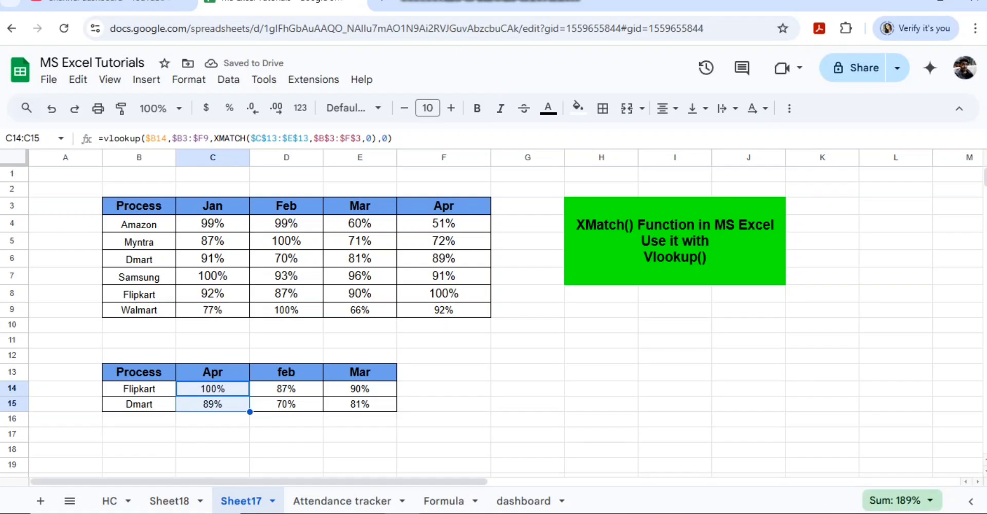
{"action": "key", "text": "shift+Up"}
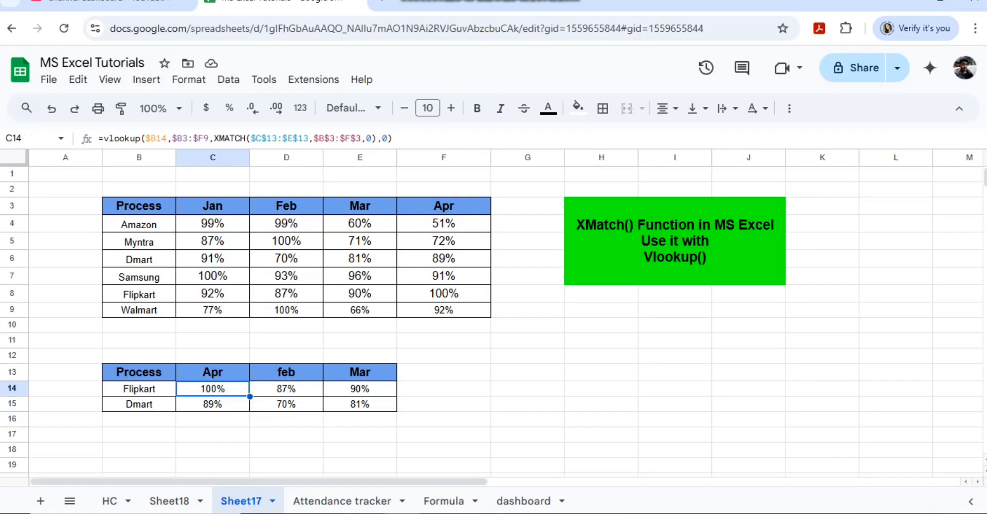
Step: Review the combined VLOOKUP and XMATCH formula in C14 and select the results in C14:E15
{"action": "key", "text": "F2"}
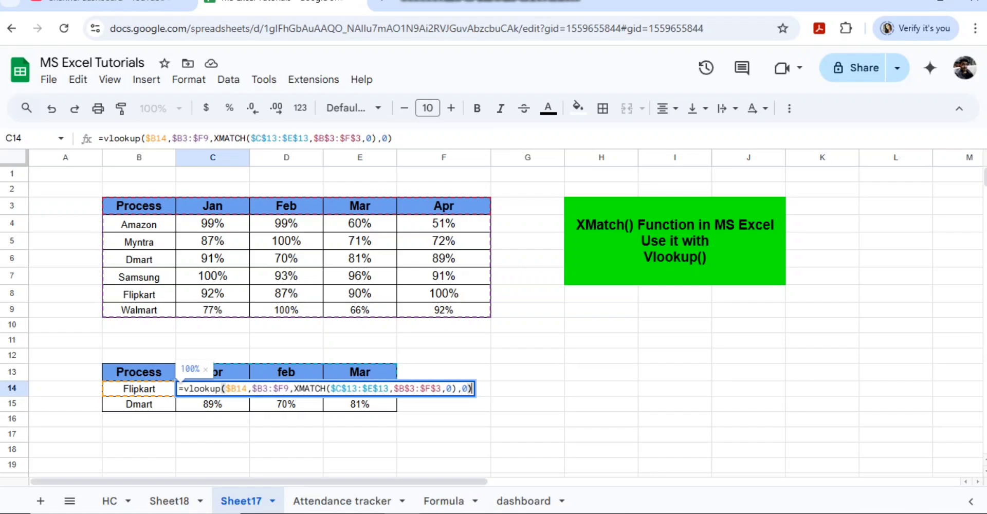
{"action": "left_click", "coordinate": [444, 419]}
{"action": "key", "text": "Up"}
{"action": "key", "text": "Up"}
{"action": "key", "text": "Left"}
{"action": "key", "text": "Left"}
{"action": "key", "text": "Left"}
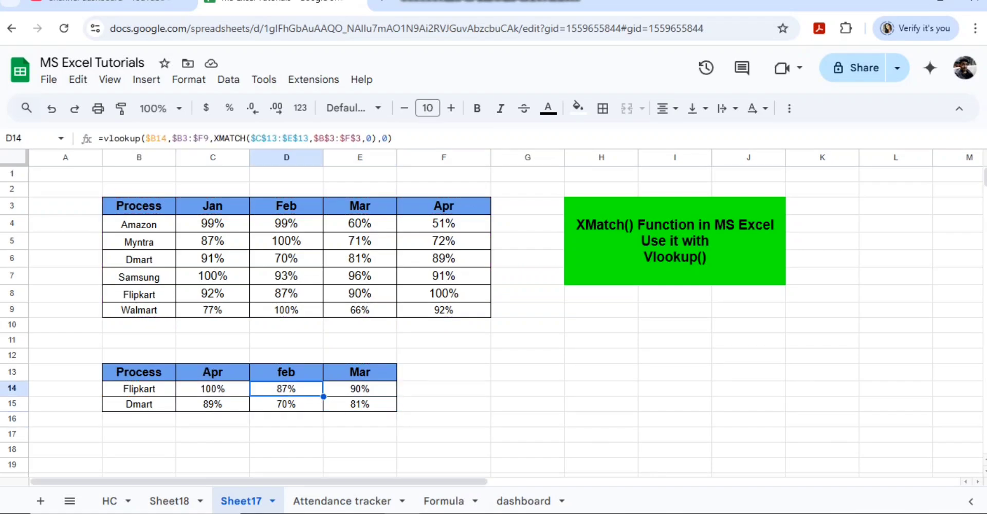
{"action": "key", "text": "shift+Right"}
{"action": "key", "text": "shift+Right"}
{"action": "key", "text": "shift+Right"}
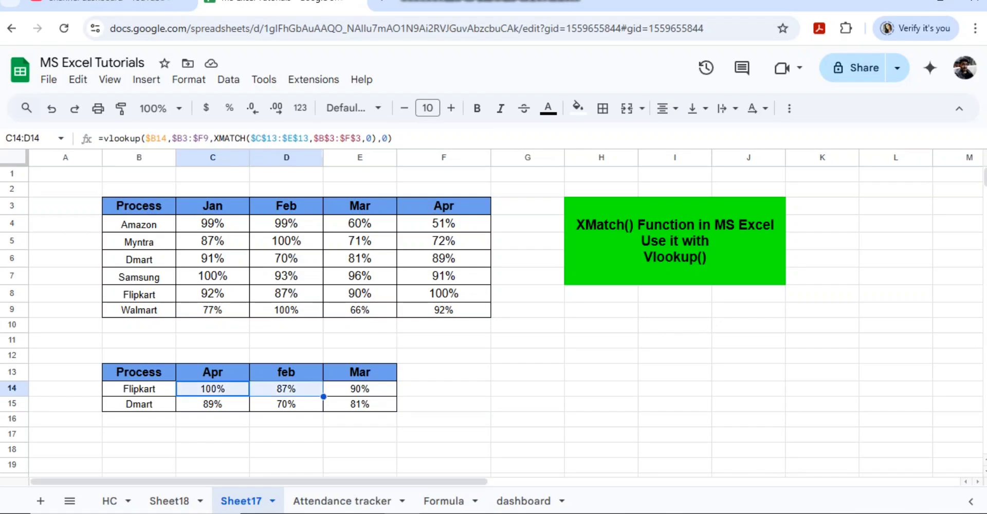
{"action": "key", "text": "shift+Down"}
{"action": "key", "text": "shift+Left"}
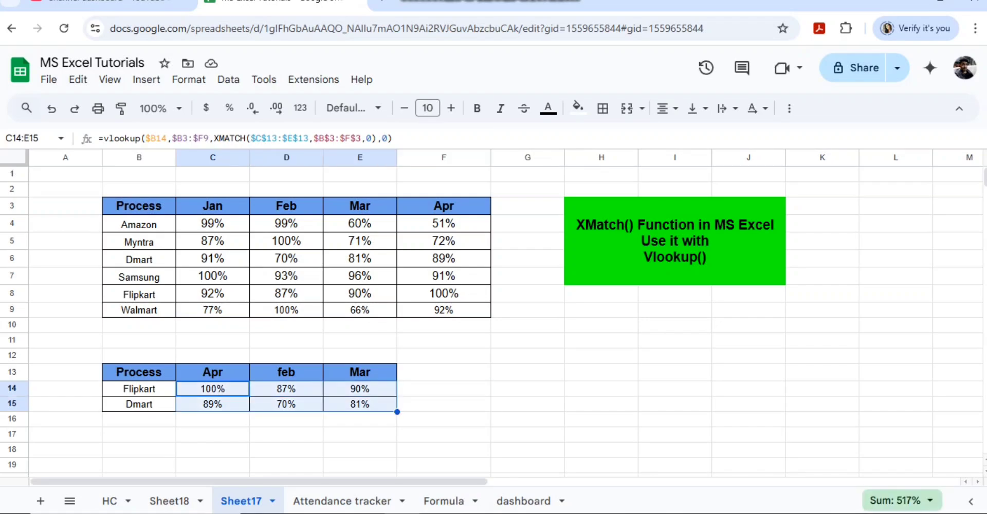